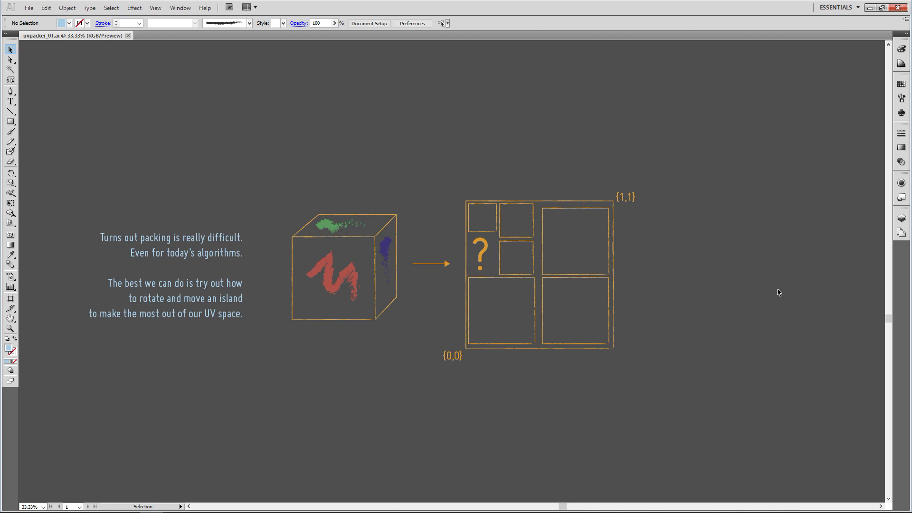
Scroll down to the slide explaining that packing is hard and islands get rotated and moved.
scroll(721, 306, "down", 10)
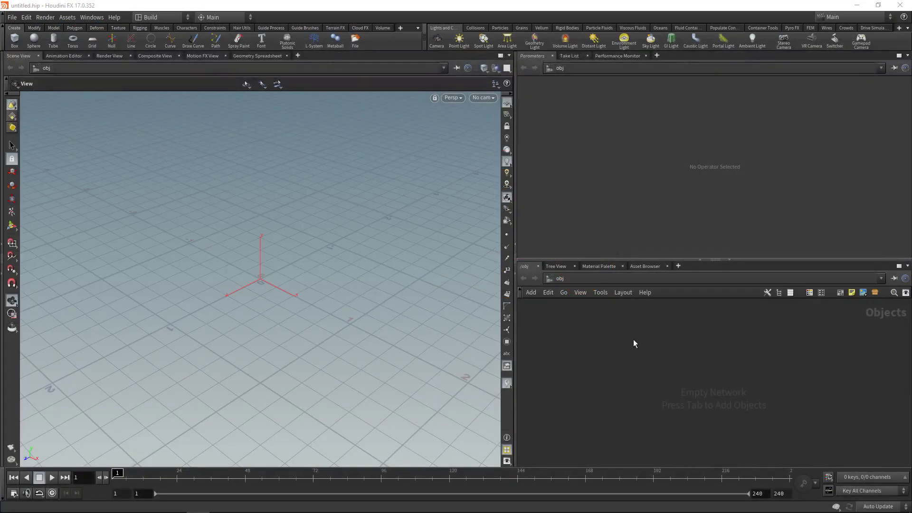
Create a geometry object and step inside it.
key("Tab")
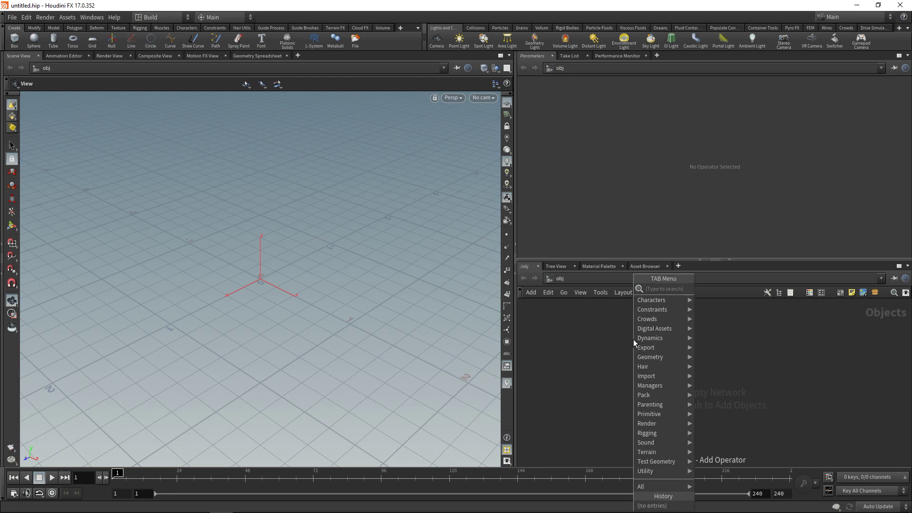
type("geo")
key("Return")
key("Return")
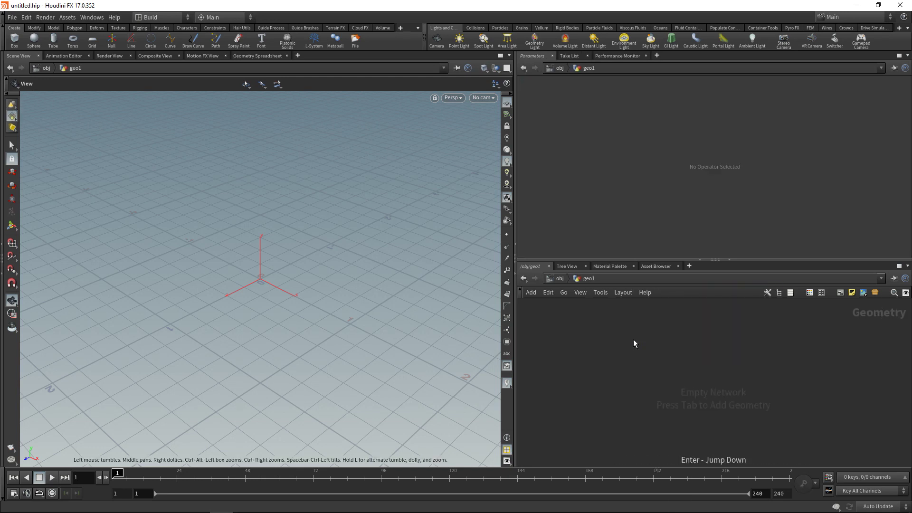
Add a Grid of size 1 with 2 rows and 2 columns.
key("Tab")
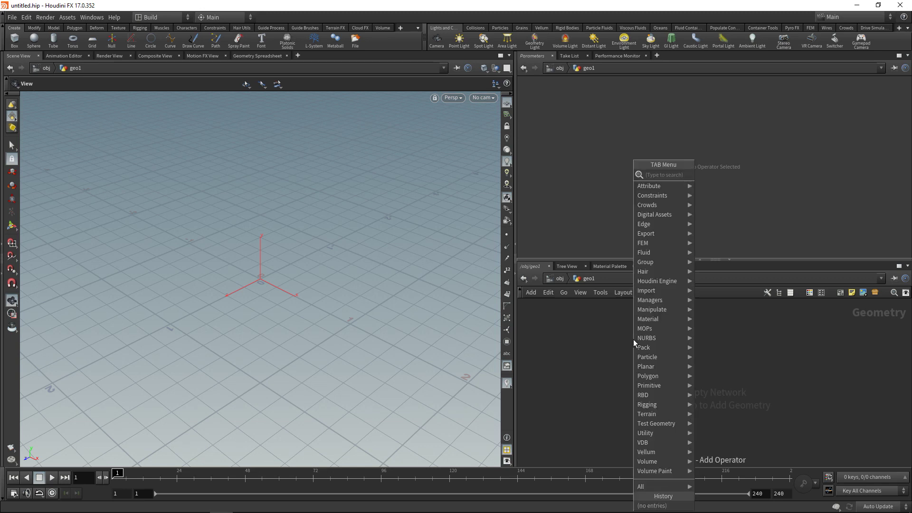
type("grid")
key("Return")
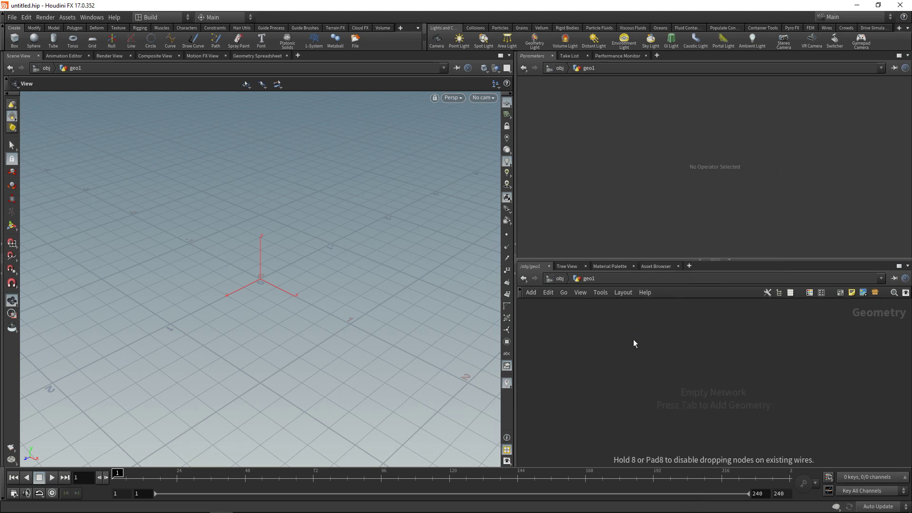
left_click(633, 339)
type("1")
key("Return")
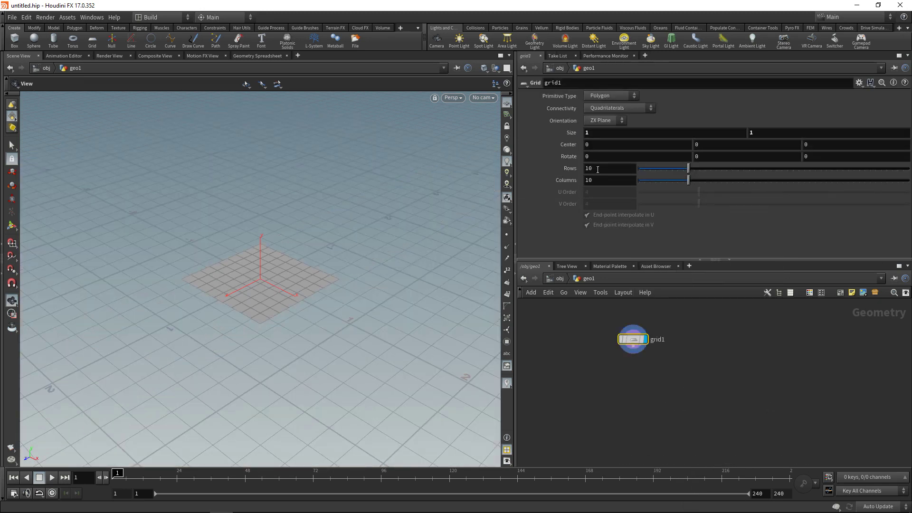
double_click(588, 168)
type("2")
key("Tab")
type("2")
key("Return")
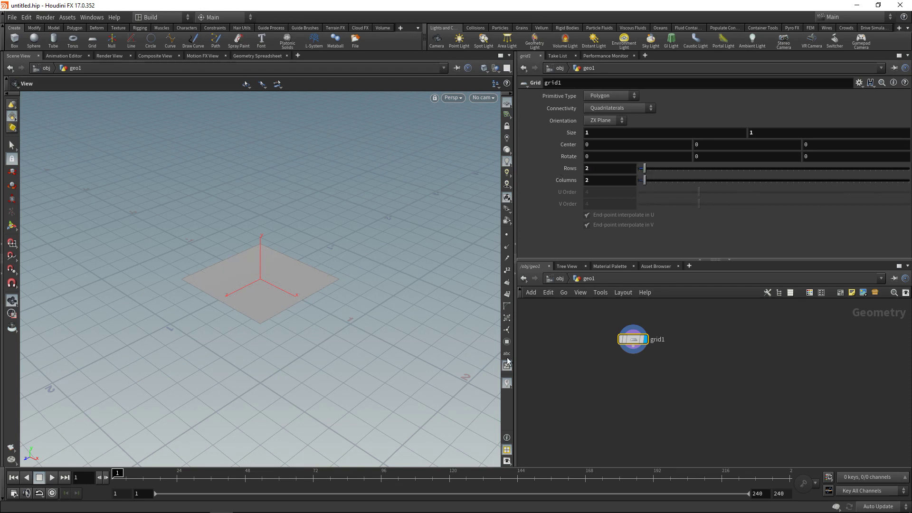
Add a Scatter node wired below grid1.
key("Tab")
type("scatter")
key("Return")
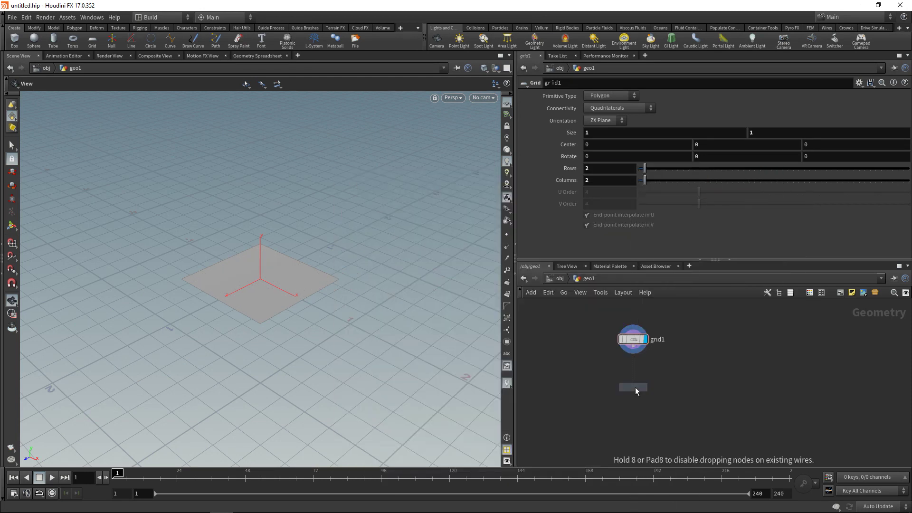
left_click(634, 386)
left_click_drag(633, 379, 632, 340)
Stand the grid on the XY Plane and display the scatter result.
left_click(608, 120)
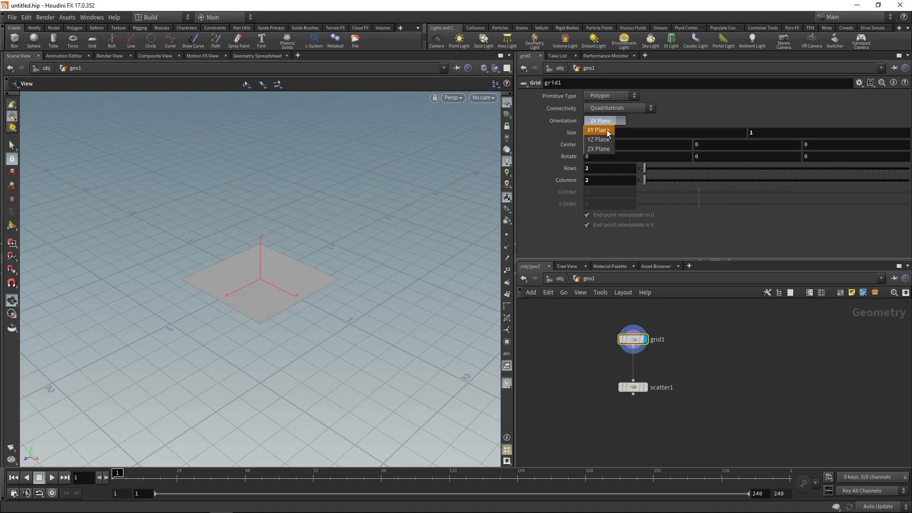
left_click(601, 121)
left_click_drag(358, 259, 114, 266, "alt")
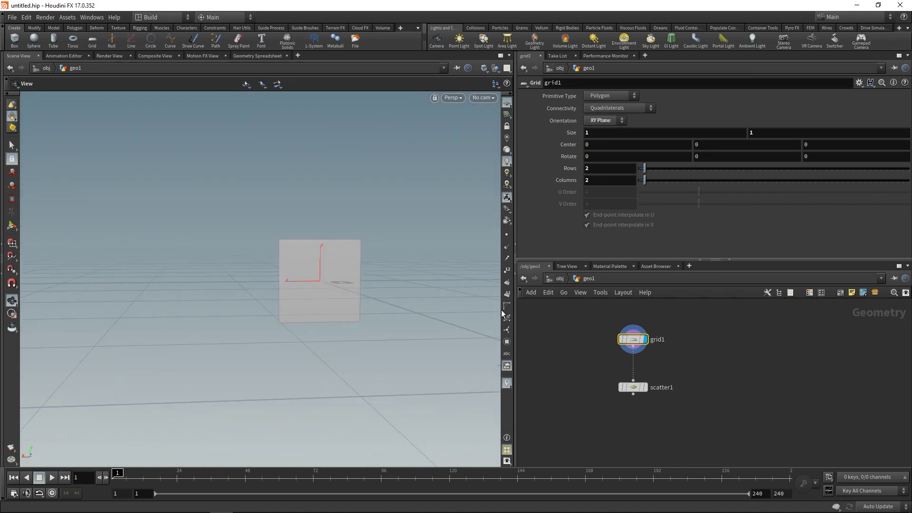
left_click(644, 387)
left_click_drag(633, 387, 633, 377)
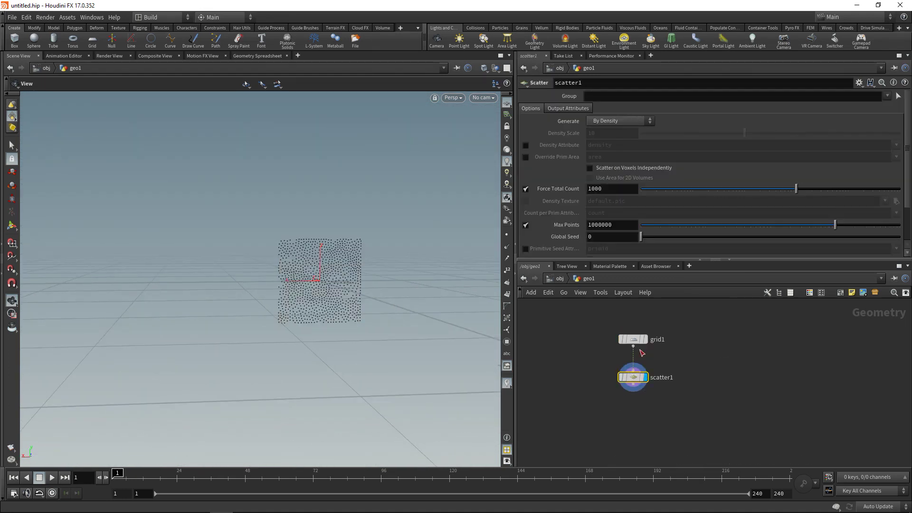
Set the scatter's Force Total Count to 100 and Global Seed to 0.1.
left_click(606, 189)
key("BackSpace")
key("Return")
scroll(605, 189, "down", 2)
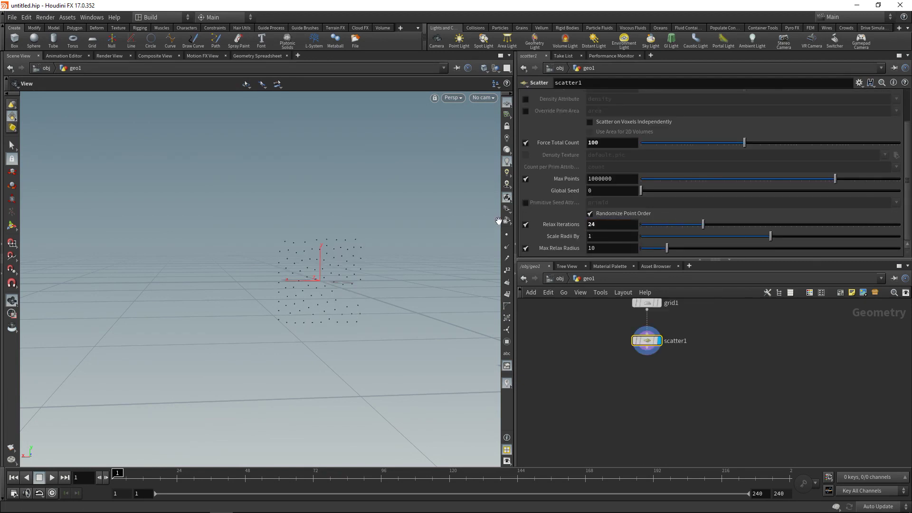
left_click(611, 190)
type("0.1")
key("Return")
middle_click_drag(583, 363, 610, 391)
Add a Font node displaying the text ABC.
key("Tab")
type("fo")
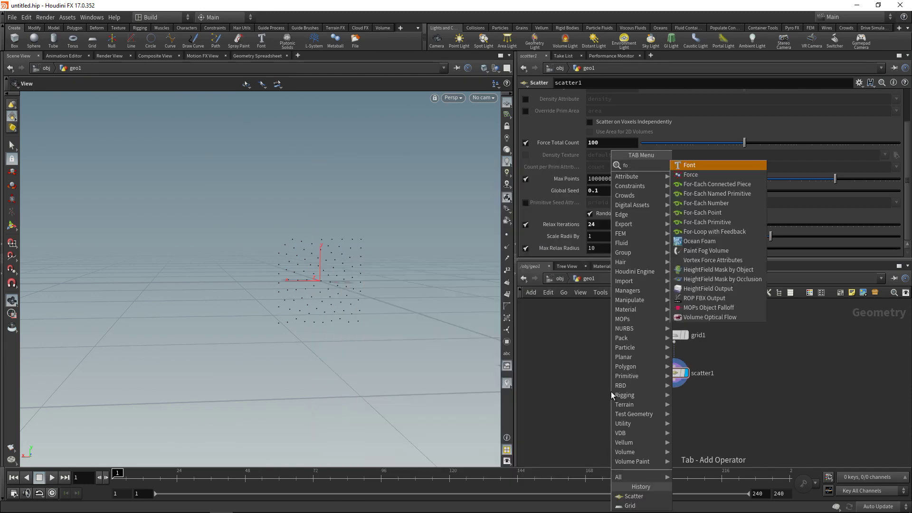
key("Return")
left_click(610, 392)
left_click_drag(611, 394, 590, 375)
left_click(601, 373)
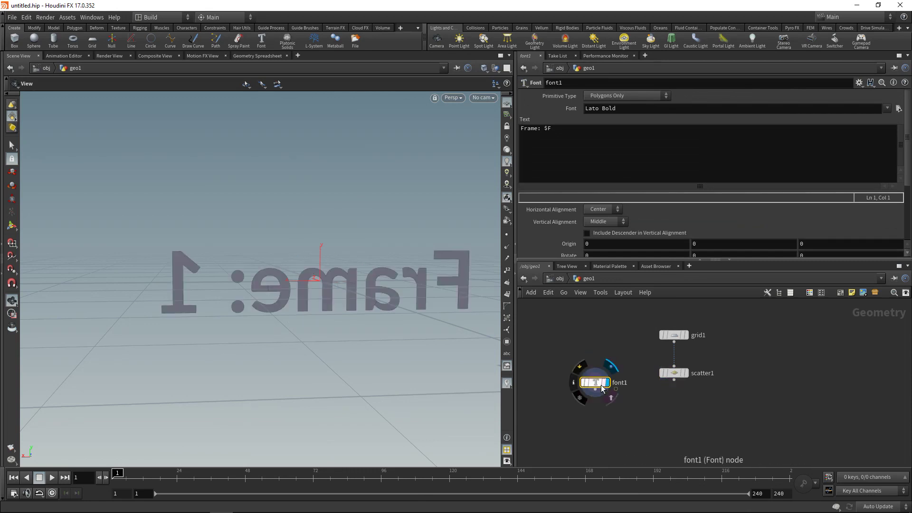
double_click(529, 129)
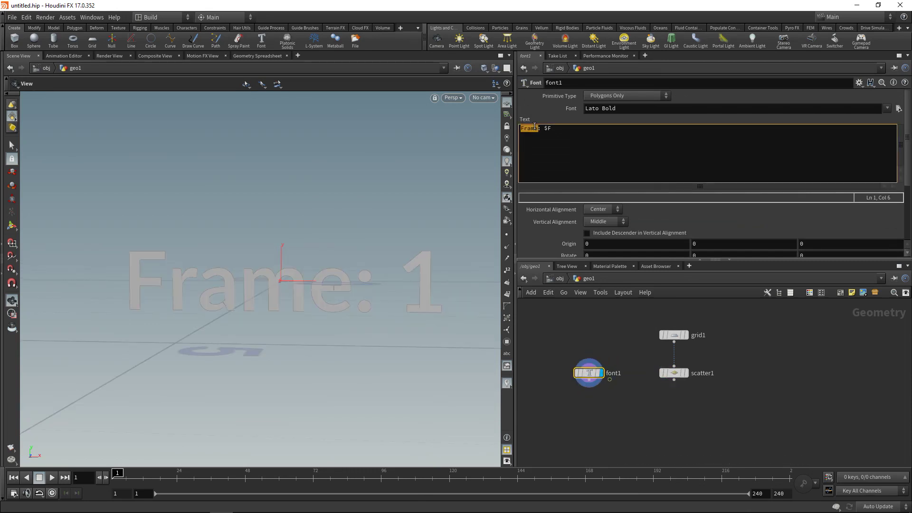
type("ABC")
key("Delete")
key("Delete")
key("Delete")
key("Delete")
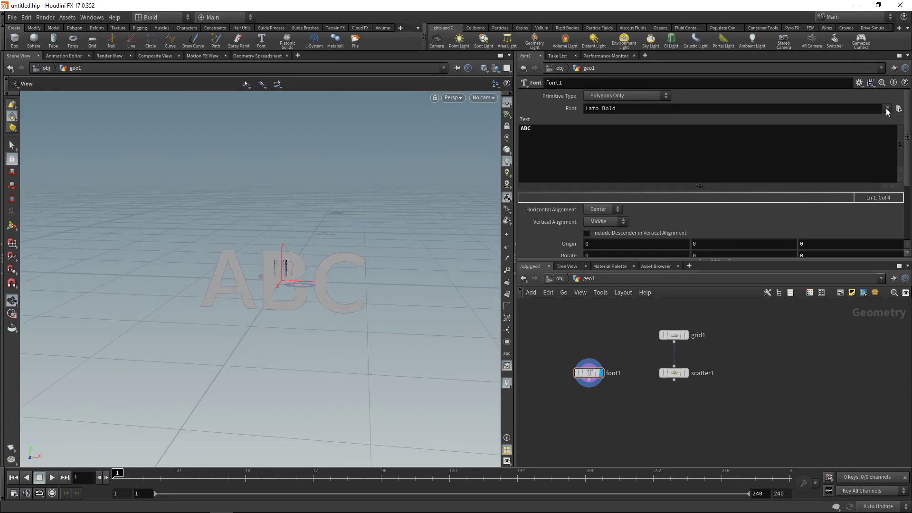
scroll(886, 112, "up", 1)
middle_click_drag(291, 264, 248, 264)
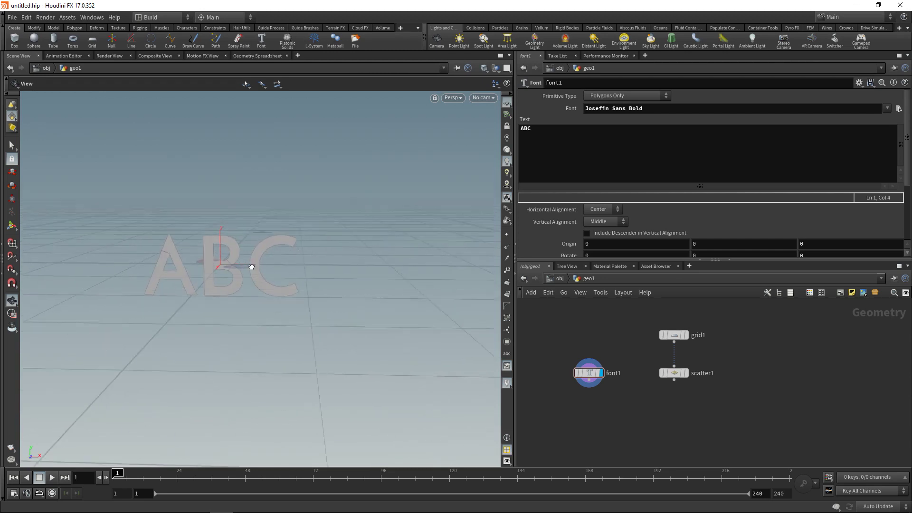
Add a Copy to Points node fed by font1 and scatter1, and display it.
key("Tab")
type("copy")
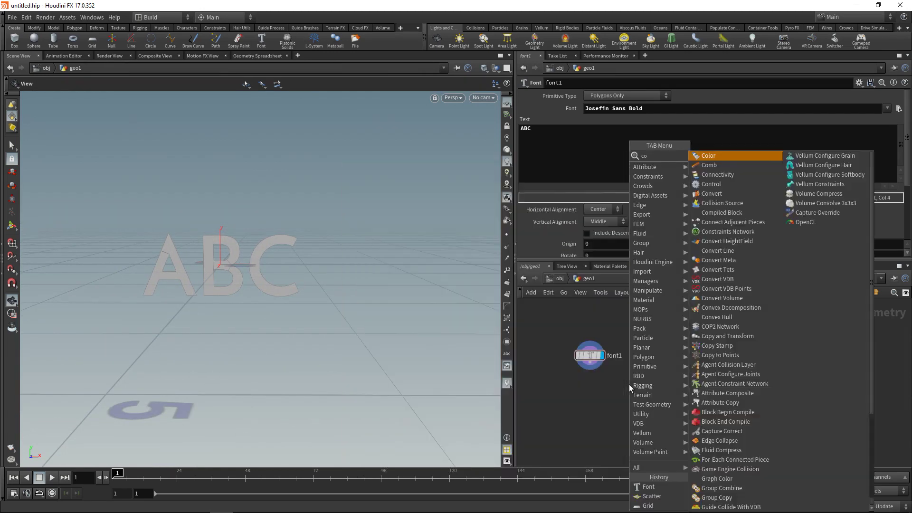
key("Down")
key("Down")
key("Return")
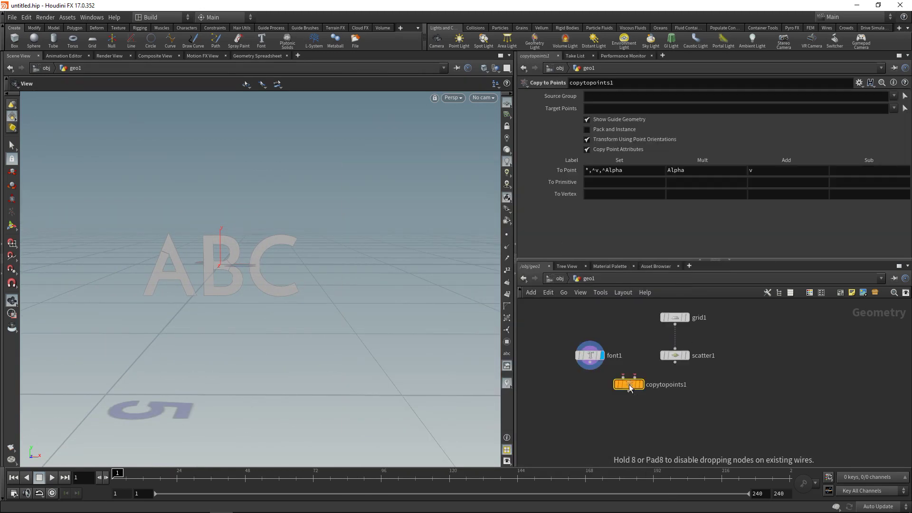
left_click(612, 394)
left_click_drag(675, 363, 641, 402)
left_click(647, 409)
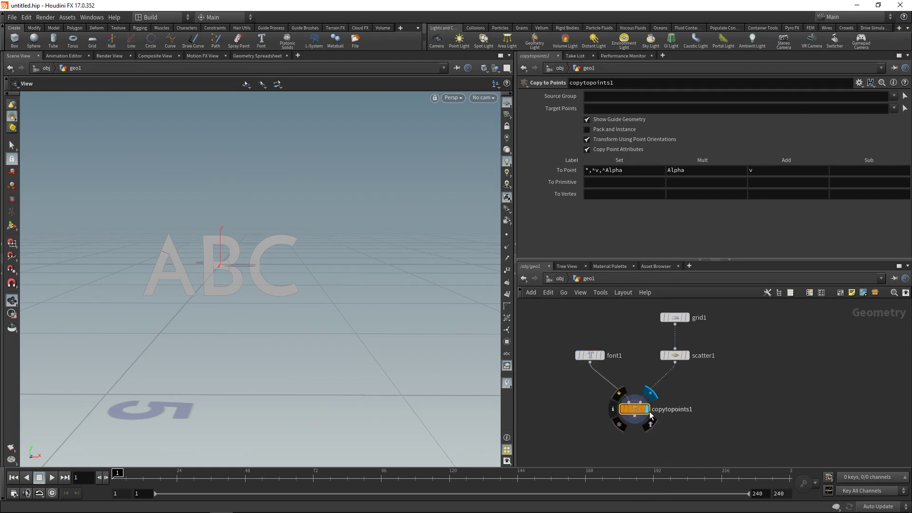
left_click_drag(233, 270, 225, 254)
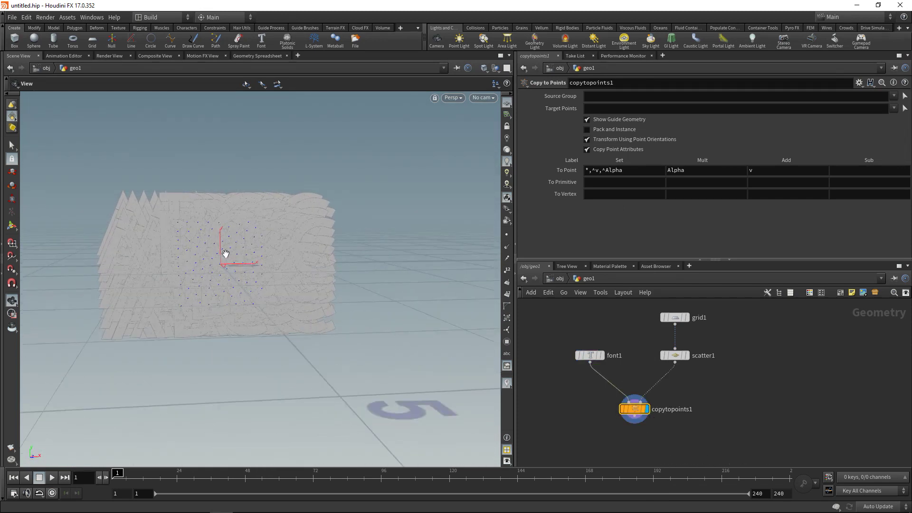
left_click_drag(639, 417, 637, 432)
Reduce font1's Font Size to 0.2.
left_click_drag(616, 376, 567, 336)
scroll(908, 157, "down", 3)
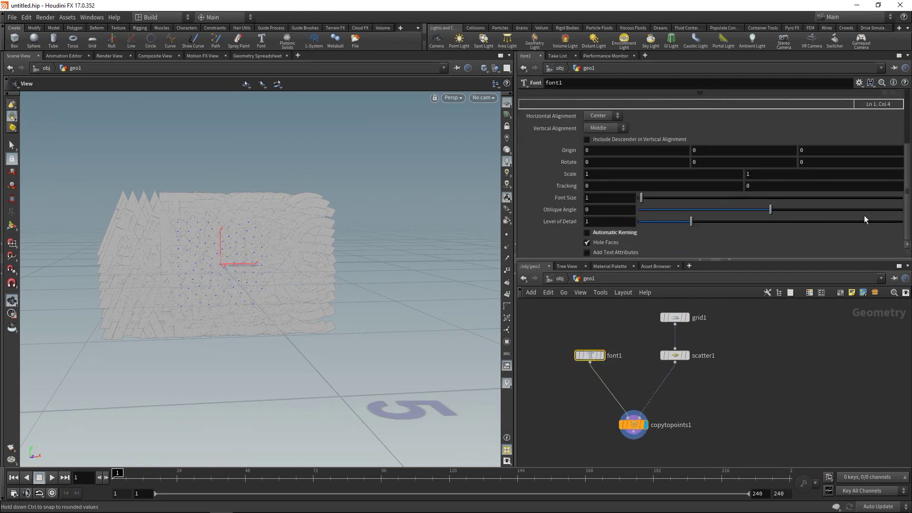
left_click(611, 198)
key("BackSpace")
type("0.2")
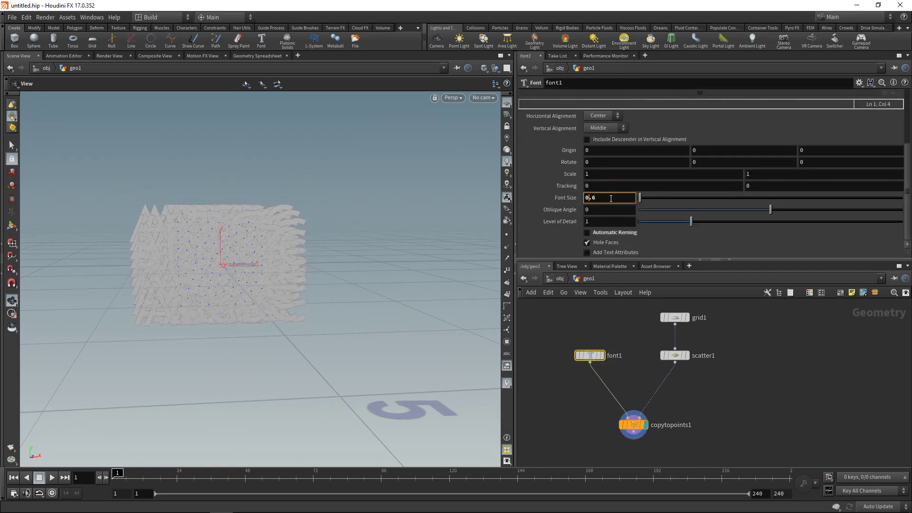
key("Return")
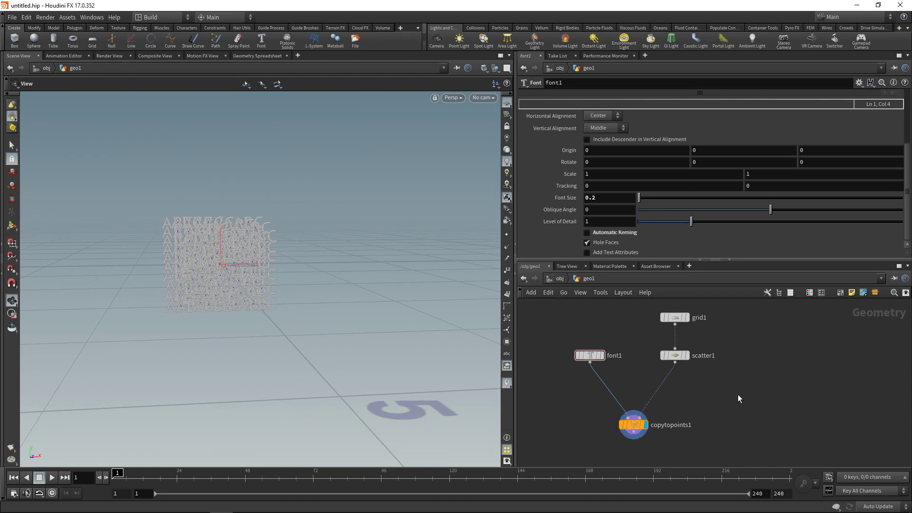
Add an Attribute Randomize node targeting pscale with 1 dimension.
key("Tab")
type("attribwr")
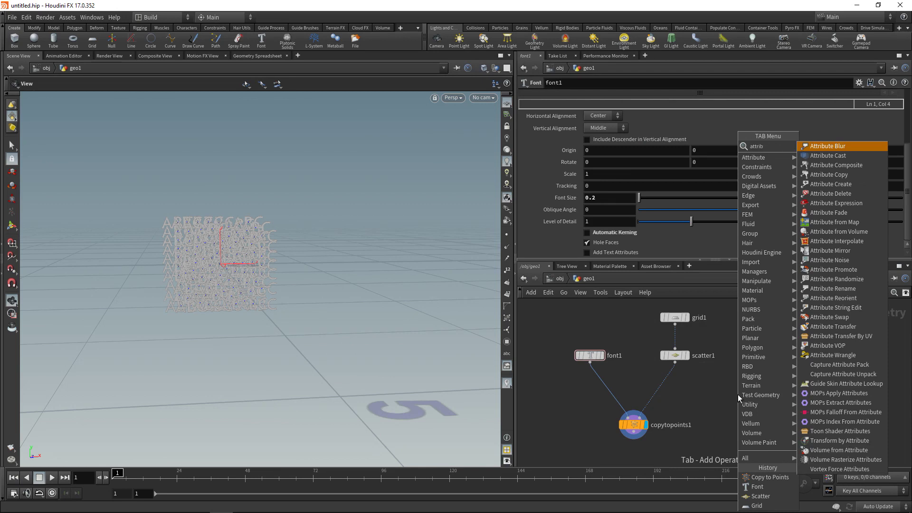
key("Return")
left_click(737, 394)
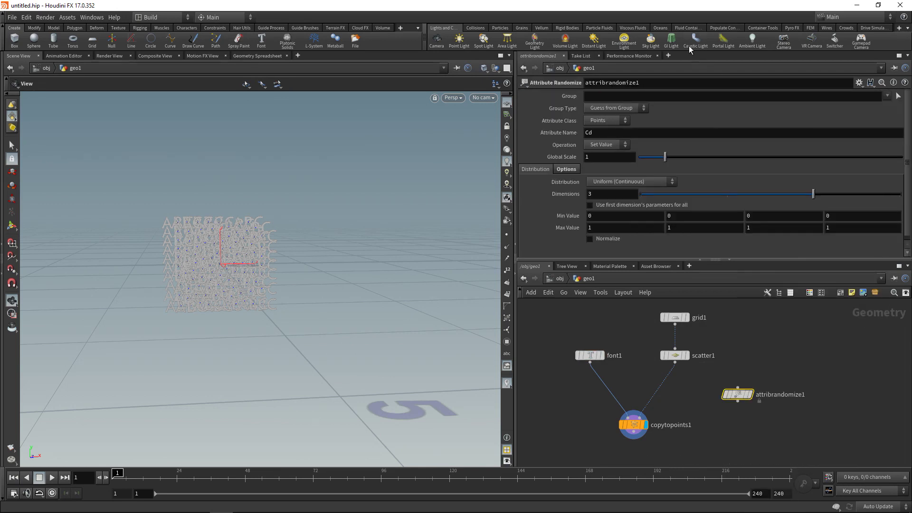
left_click(611, 132)
type("pscale")
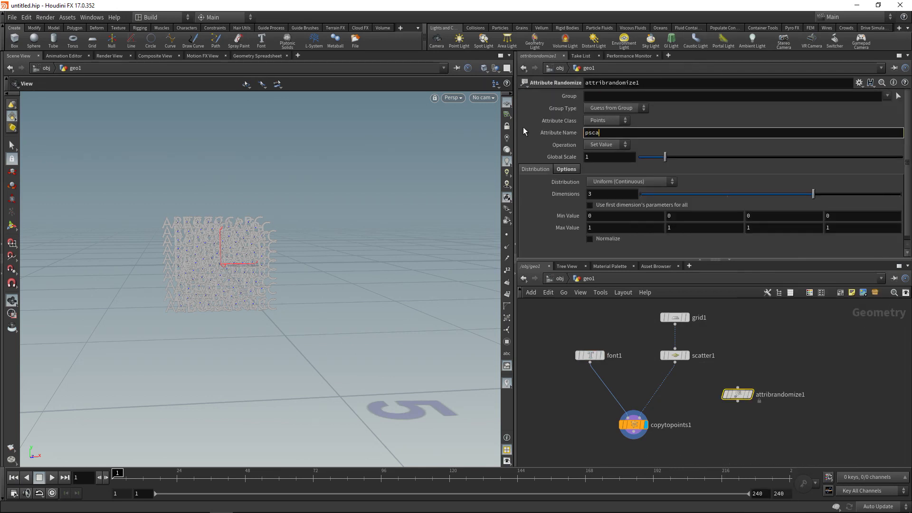
left_click(599, 194)
type("1")
key("Return")
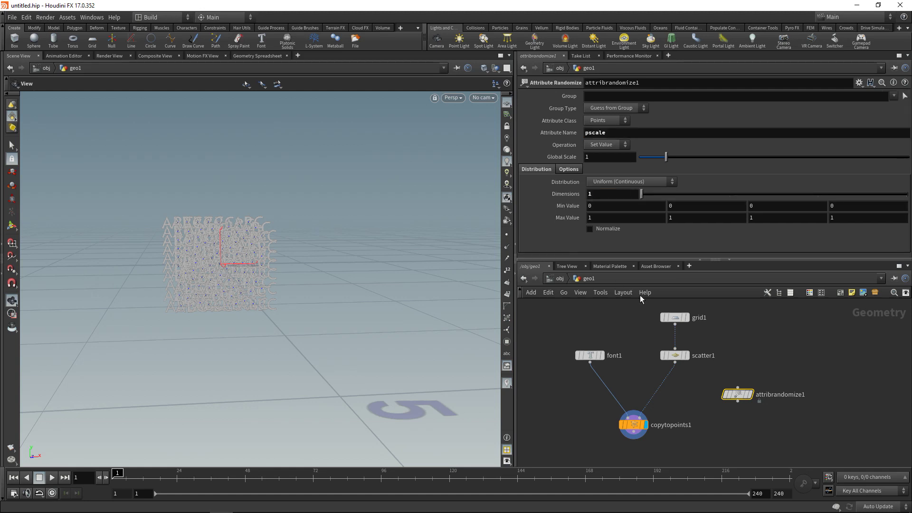
Set the minimum value to .1 and insert the node between scatter1 and the copy node.
left_click(603, 209)
type(".1")
key("Return")
mouse_move(745, 401)
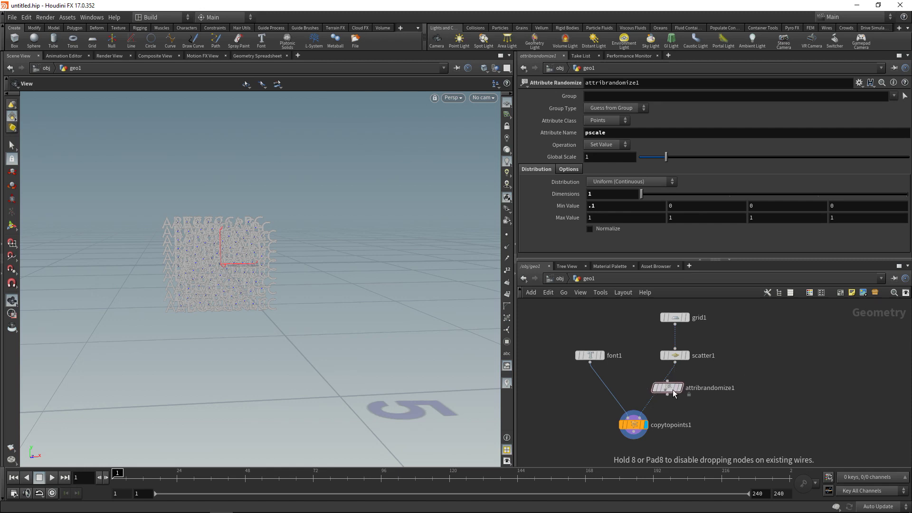
mouse_move(673, 394)
left_mouse_down()
mouse_move(665, 393)
mouse_move(675, 393)
left_mouse_up()
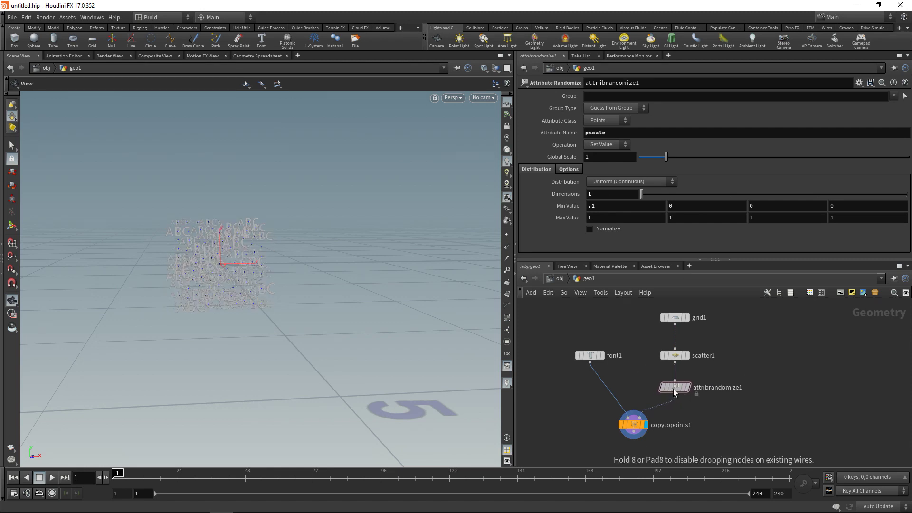
left_click_drag(237, 256, 263, 246, "alt")
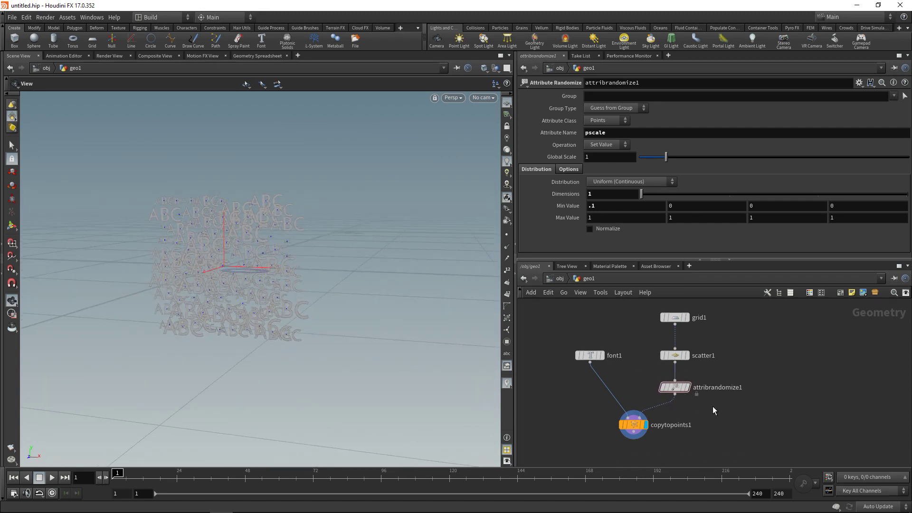
scroll(707, 418, "down", 2)
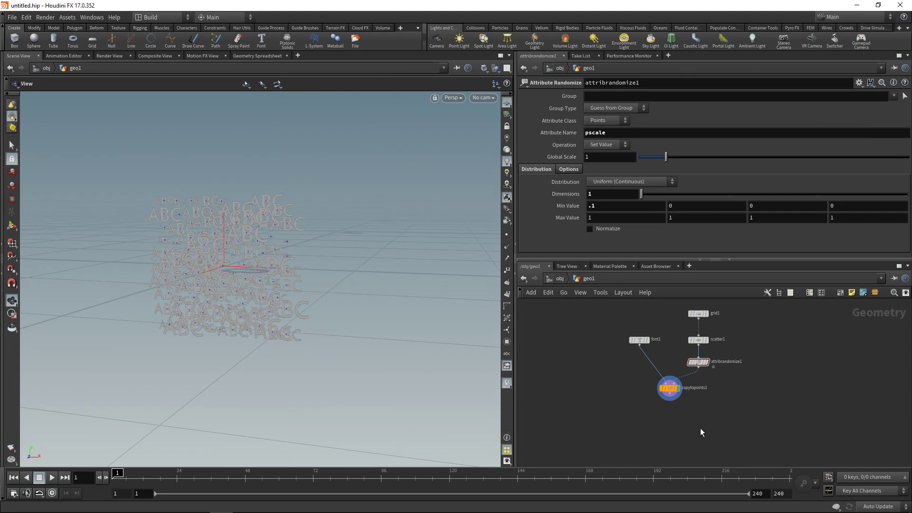
Add a UV Layout node fed by copytopoints1 and display it.
key("Tab")
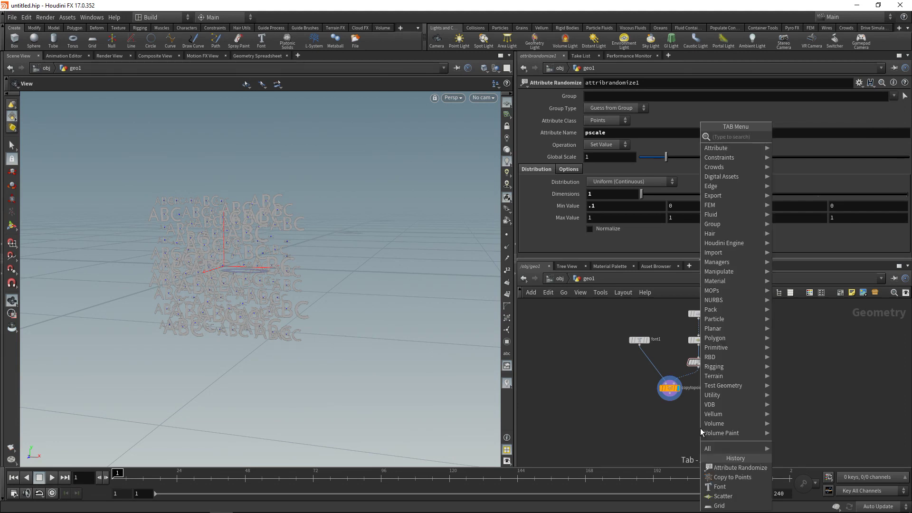
type("uvla")
key("Return")
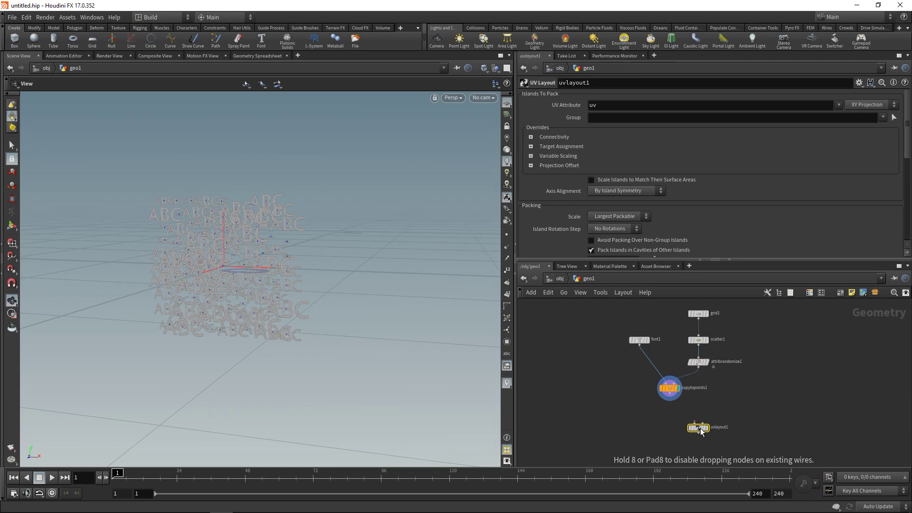
left_click(700, 428)
left_click_drag(672, 400, 678, 422)
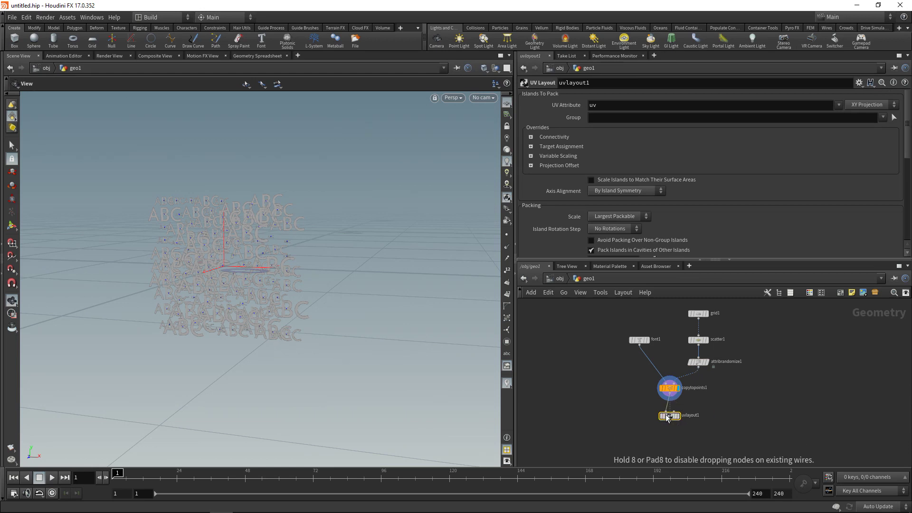
left_click(678, 423)
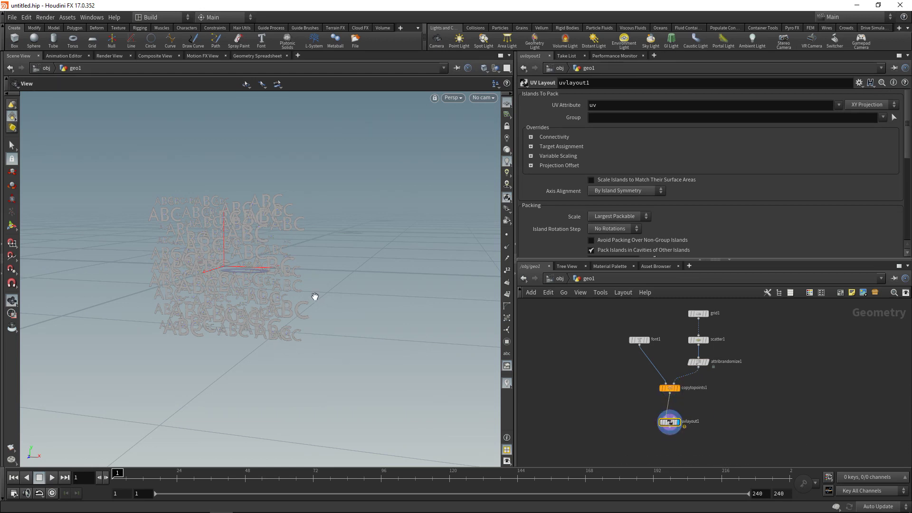
left_click_drag(316, 297, 267, 267)
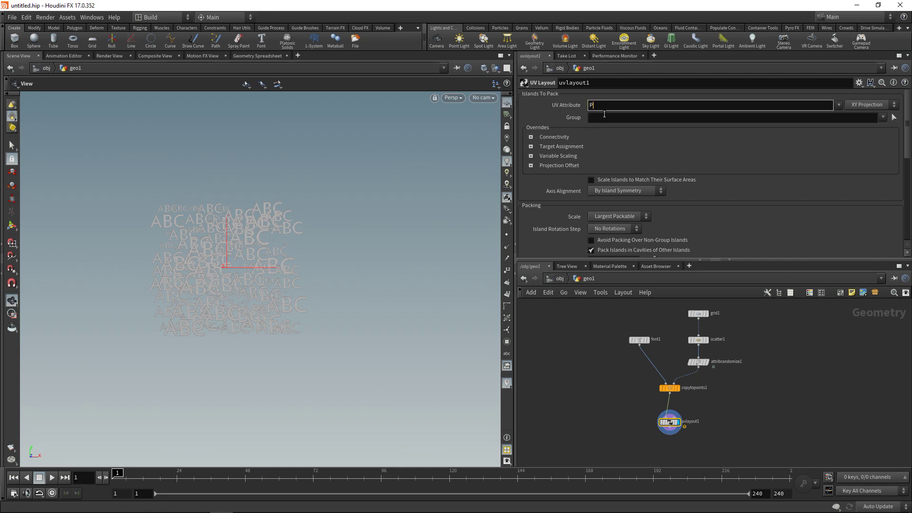
Set the UV Attribute to P and enlarge the parameter pane to show packing options.
key("Return")
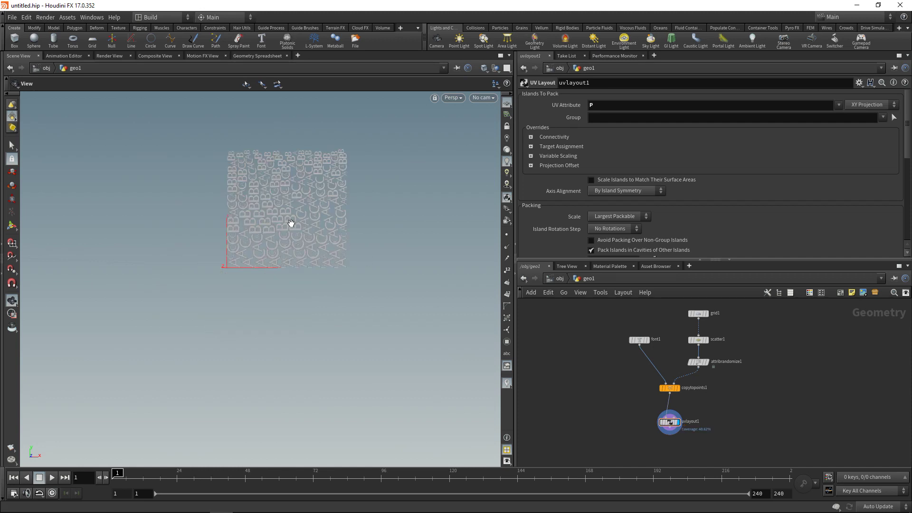
right_click_drag(285, 218, 350, 192)
middle_click_drag(350, 192, 350, 221)
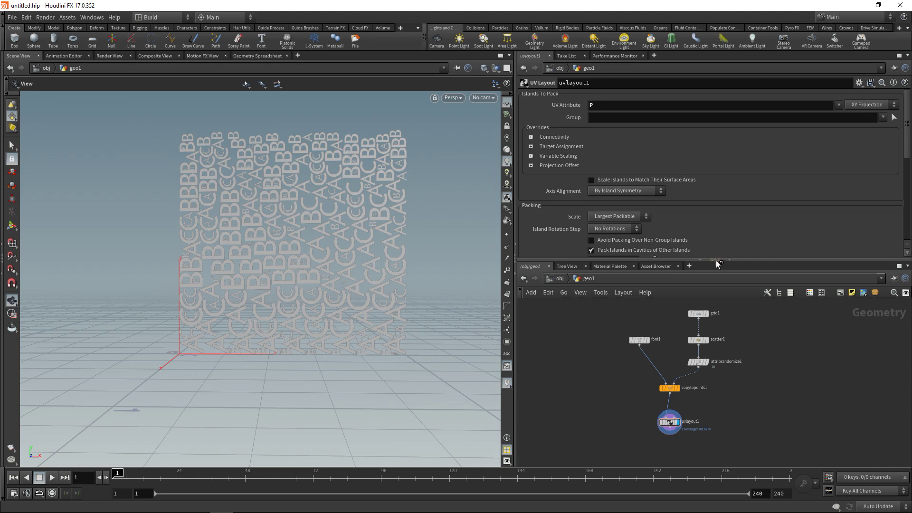
left_click_drag(717, 260, 714, 347)
scroll(636, 411, "up", 6)
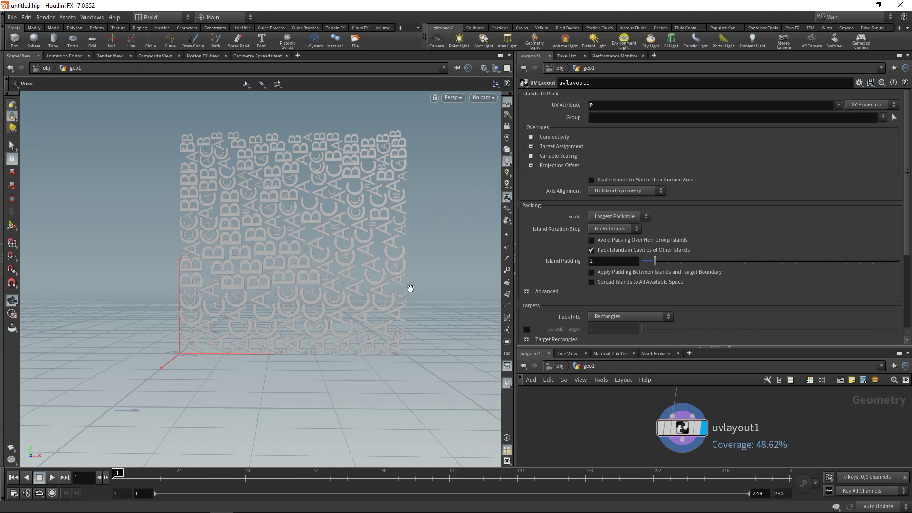
Step the Island Rotation Step through 180°, 90°, 45° and finally 5.626°.
left_click(617, 232)
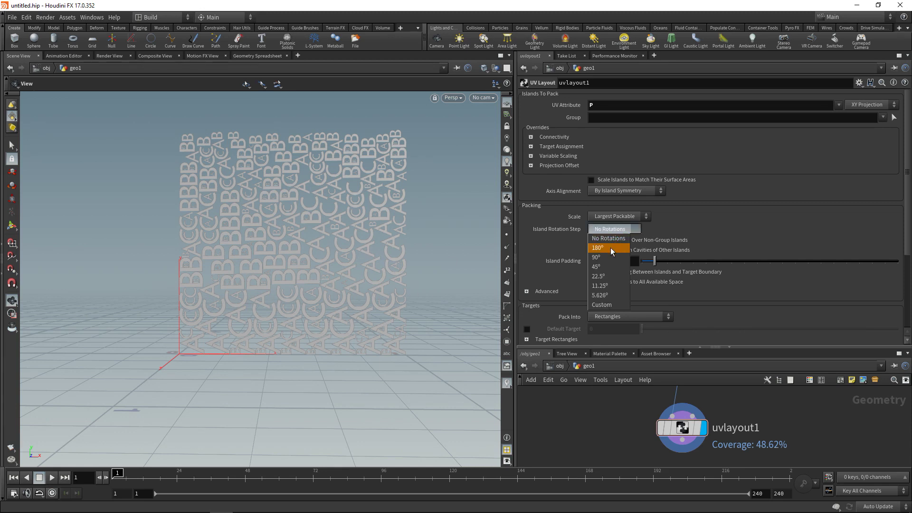
left_click(608, 247)
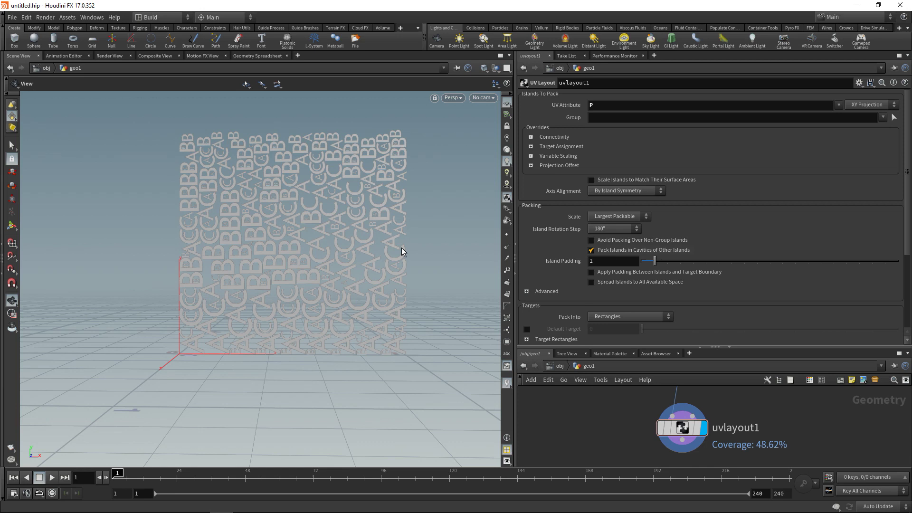
left_click(612, 229)
left_click(605, 257)
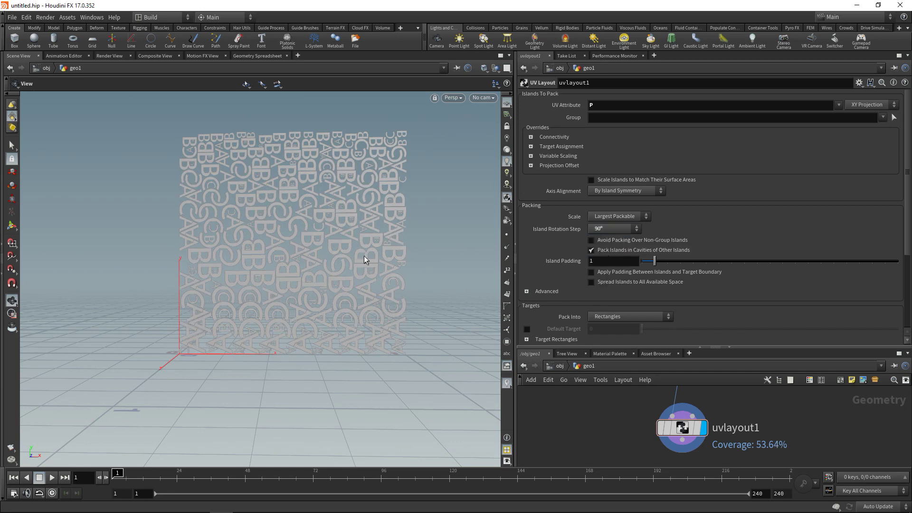
left_click(613, 229)
left_click(606, 264)
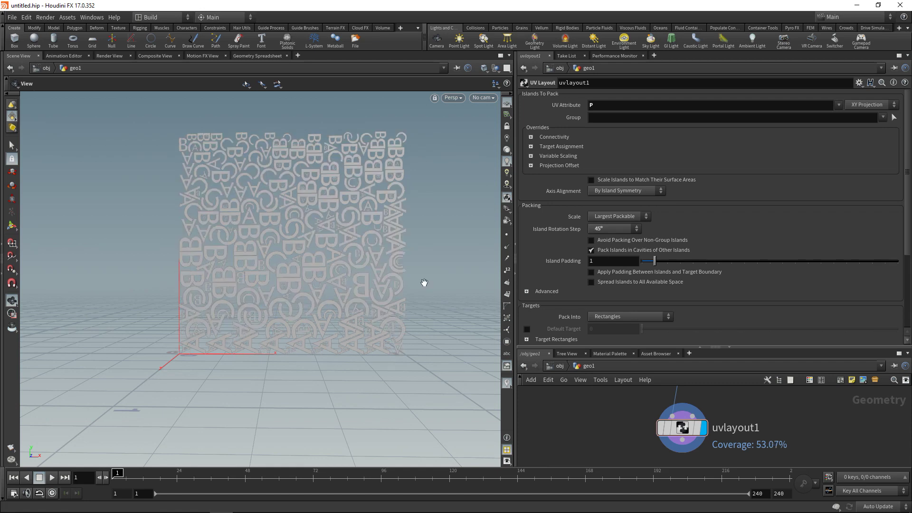
left_click(631, 229)
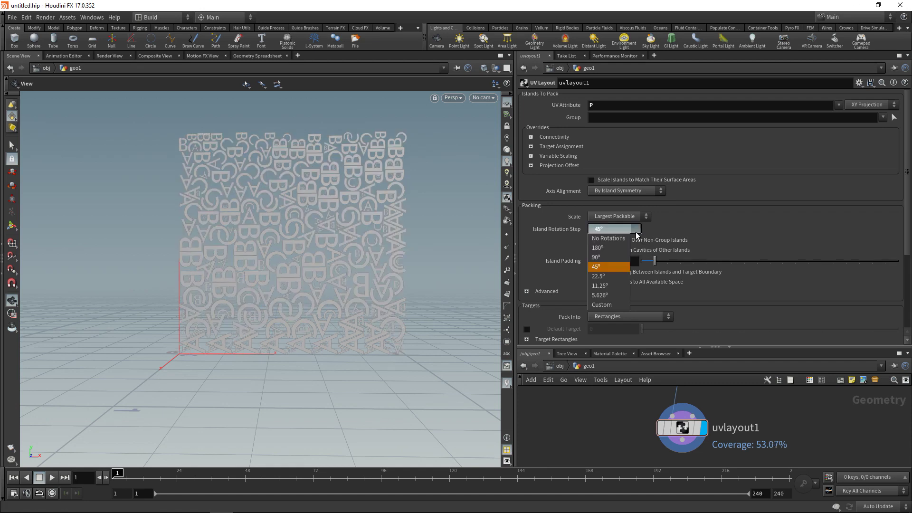
left_click(606, 295)
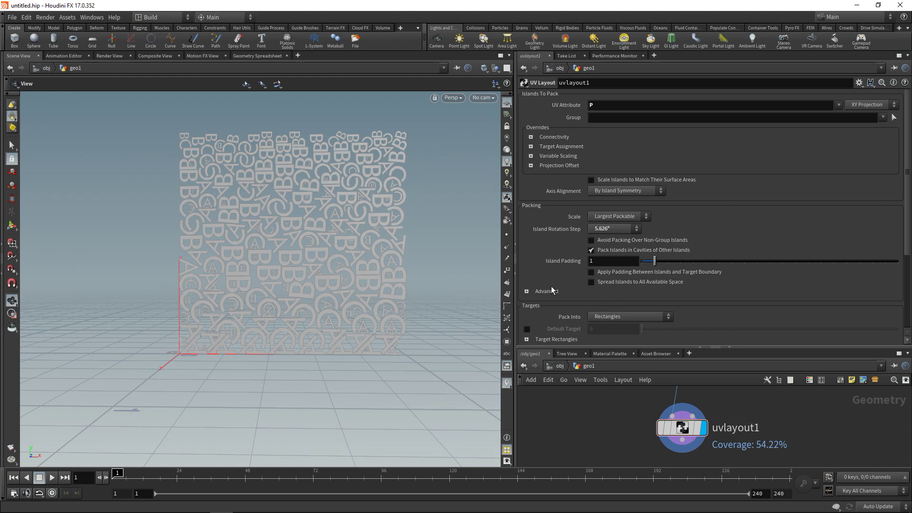
Expand the Advanced settings and raise Search Resolution to 4096.
left_click(526, 292)
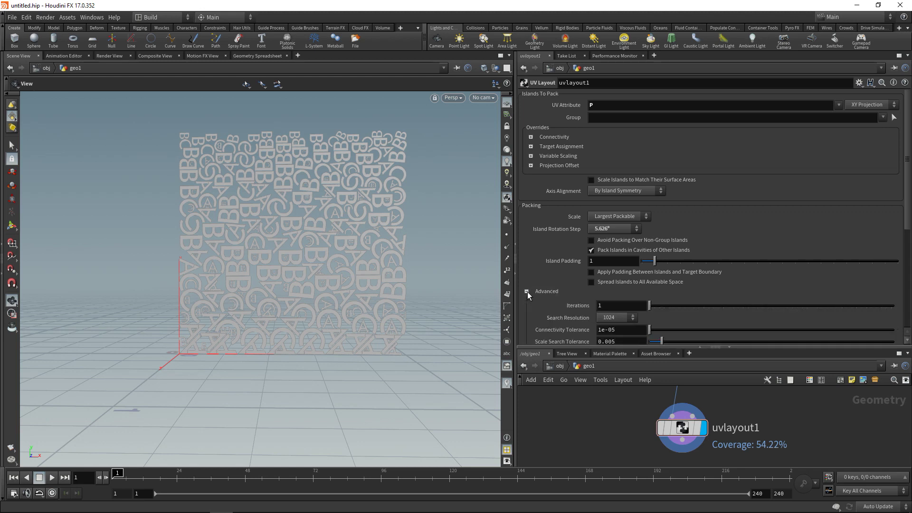
scroll(644, 235, "down", 3)
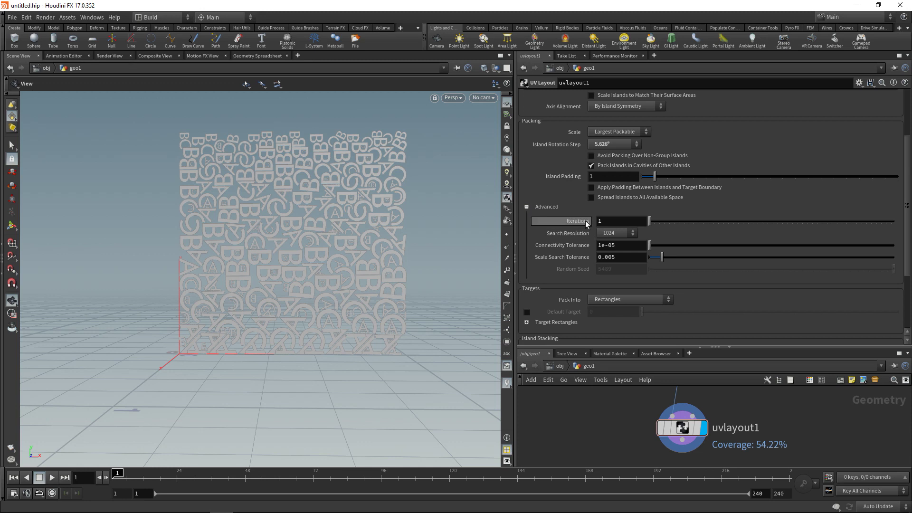
mouse_move(587, 224)
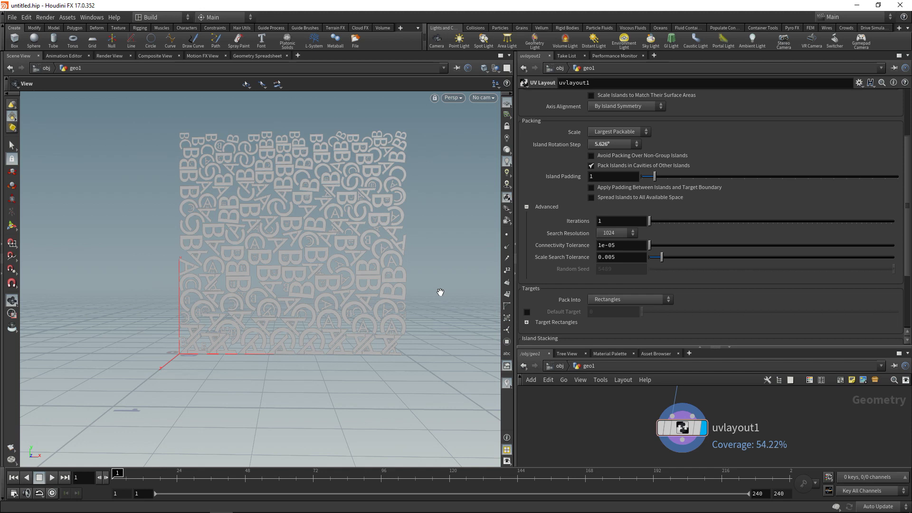
left_click(611, 233)
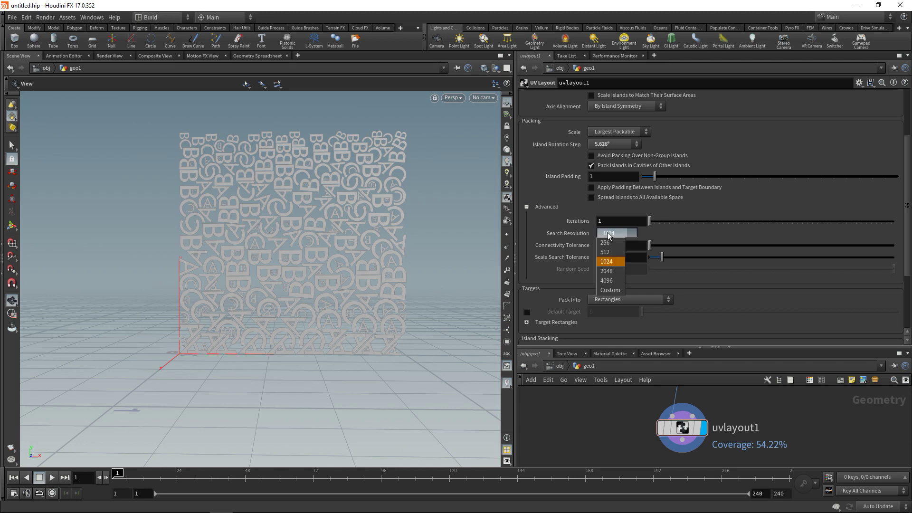
left_click(617, 281)
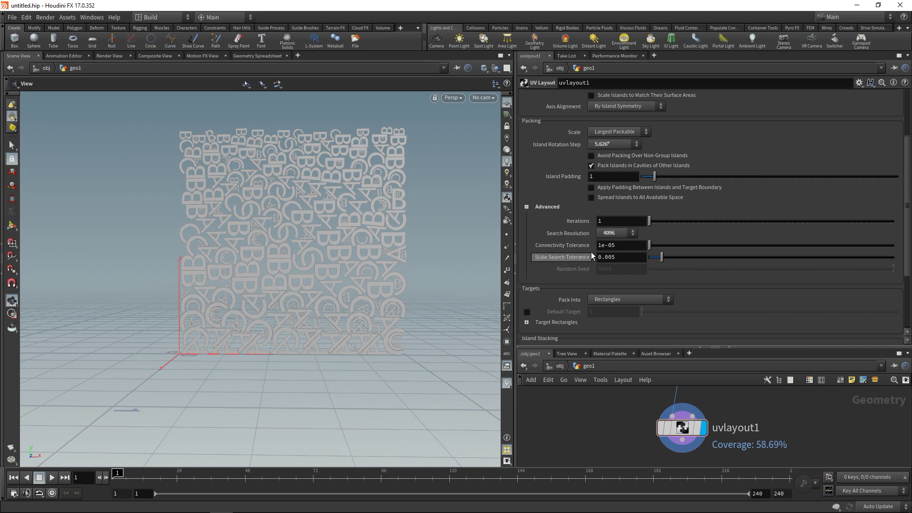
Return Search Resolution to 1024 and Island Rotation Step to 90°.
left_click(603, 235)
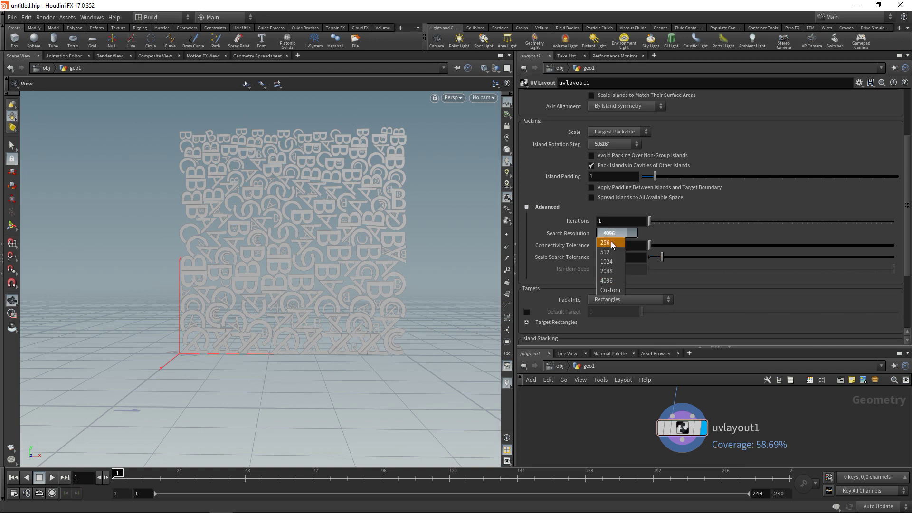
left_click(606, 261)
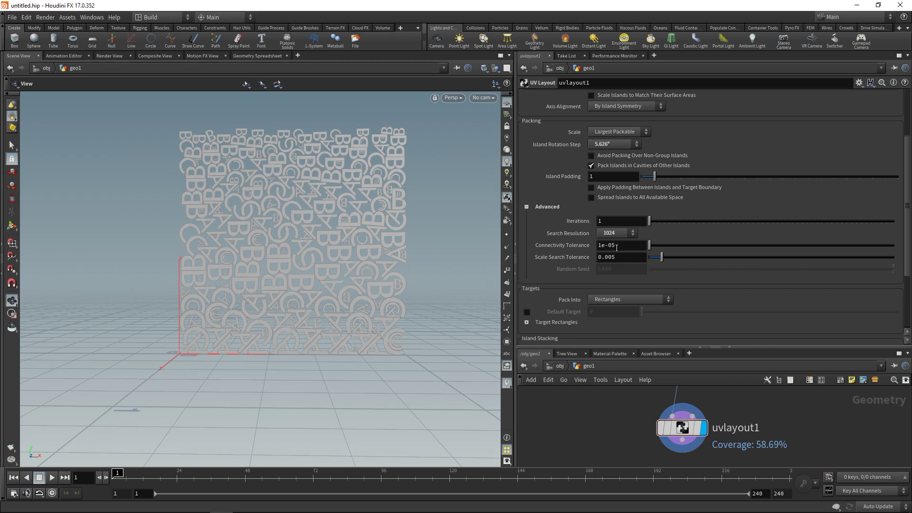
left_click(614, 144)
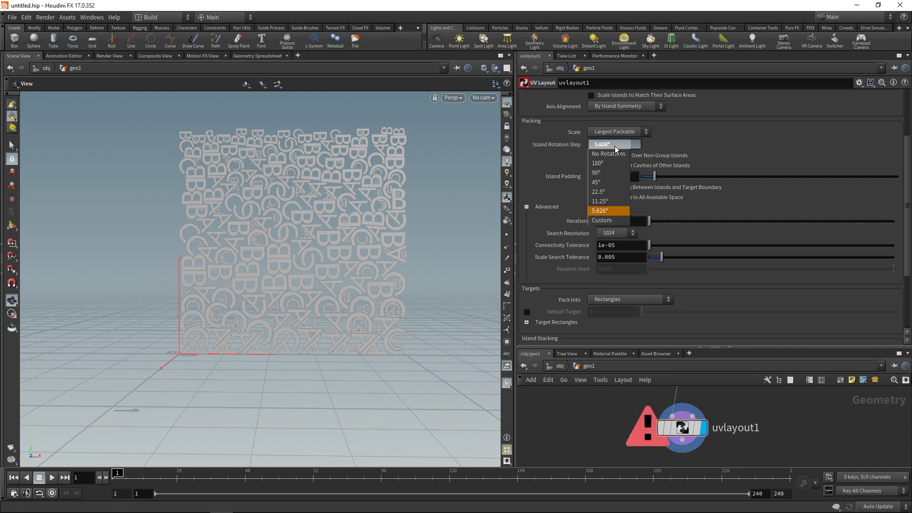
left_click(611, 174)
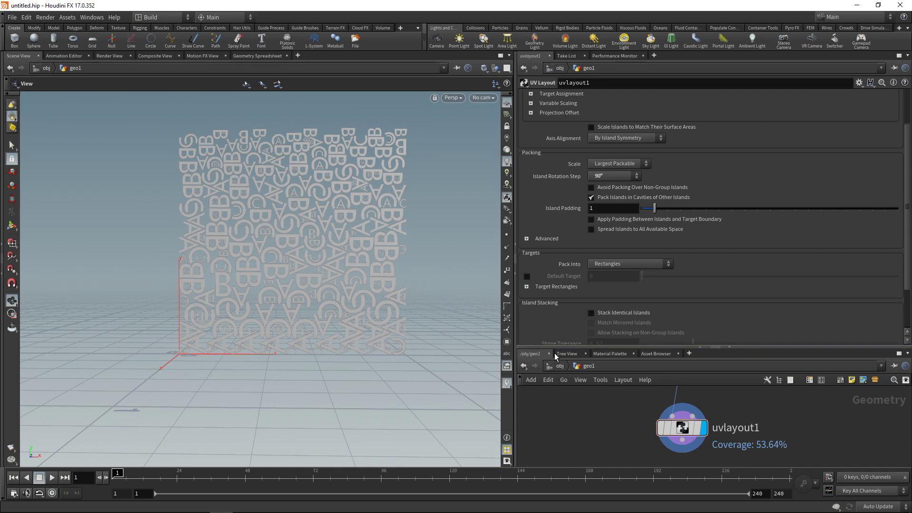
Enlarge the network pane and set copytopoints1's display flag to show the unpacked letters.
left_click_drag(546, 348, 546, 171)
middle_click_drag(625, 363, 562, 314)
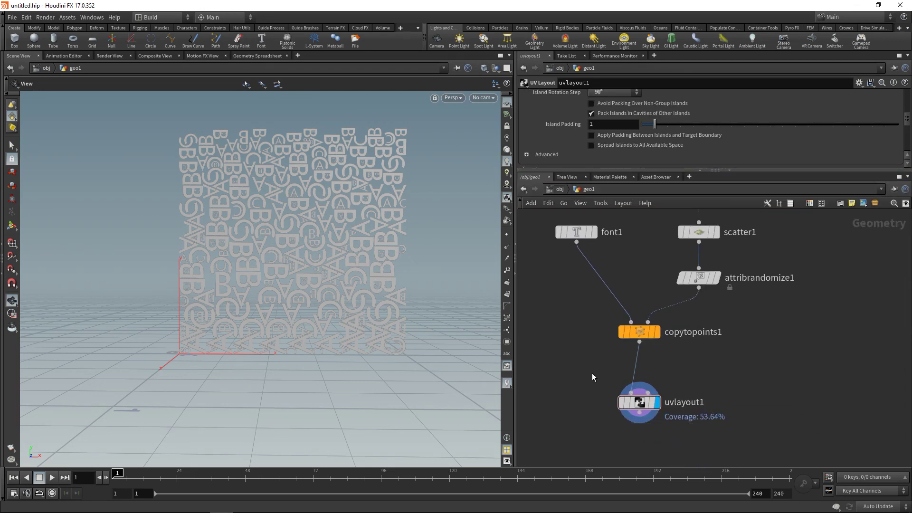
left_click(639, 403)
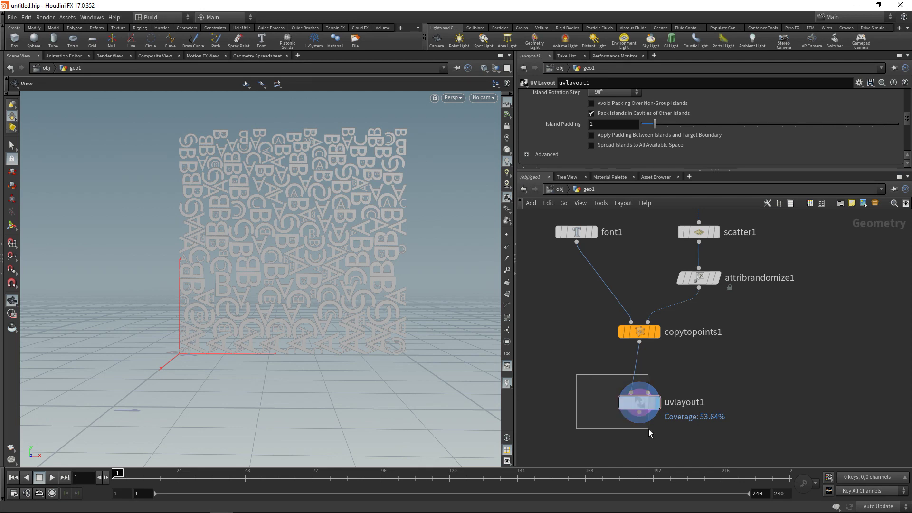
left_click(576, 362)
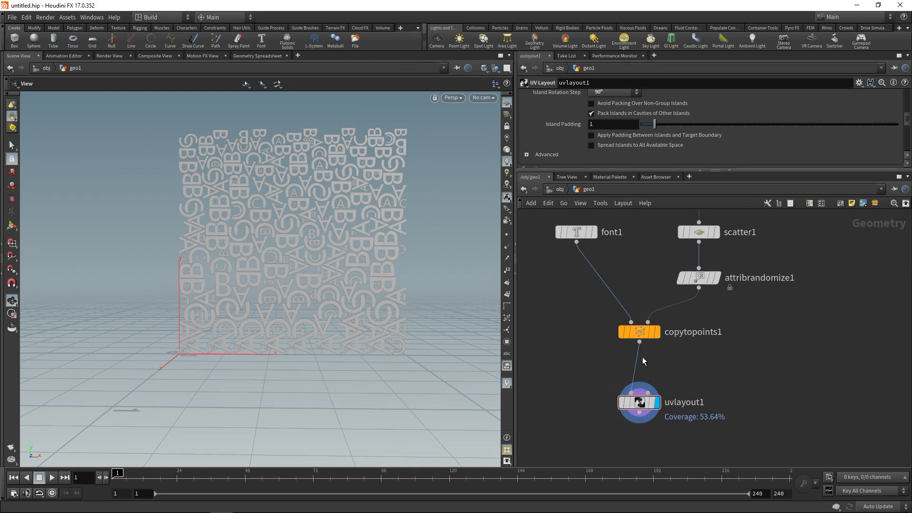
left_click(657, 332)
left_click_drag(704, 439, 589, 387)
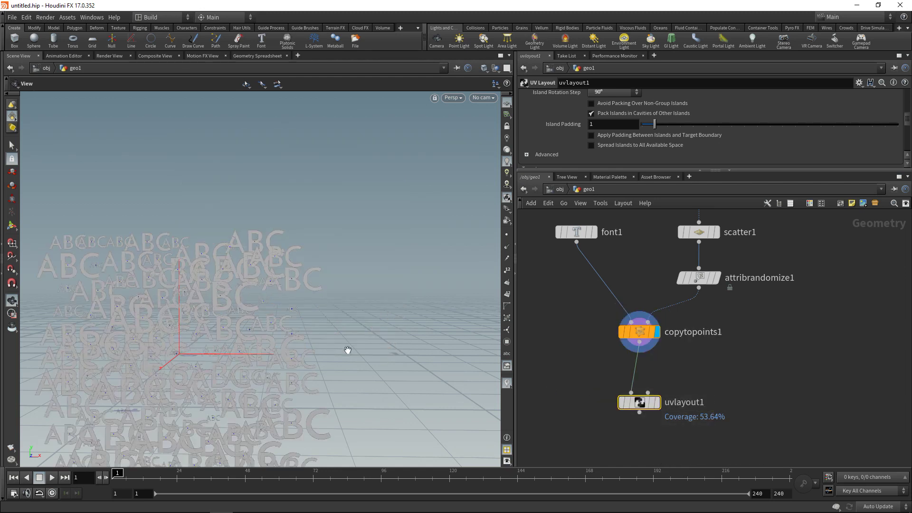
left_click_drag(348, 350, 366, 290)
Insert a Point Wrangle between attribrandomize1 and copytopoints1.
left_click(639, 331, "shift")
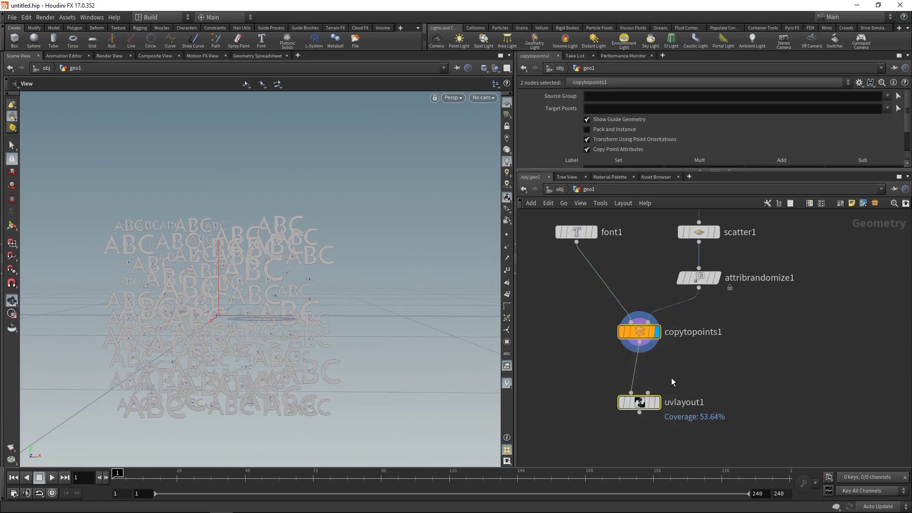
key("l")
left_click(708, 330)
key("Tab")
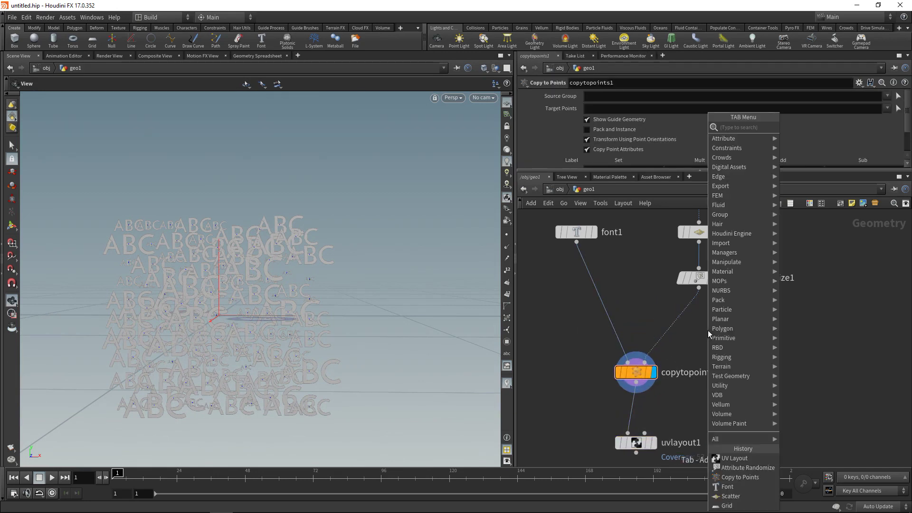
mouse_move(741, 138)
left_click(817, 354)
left_click(687, 319)
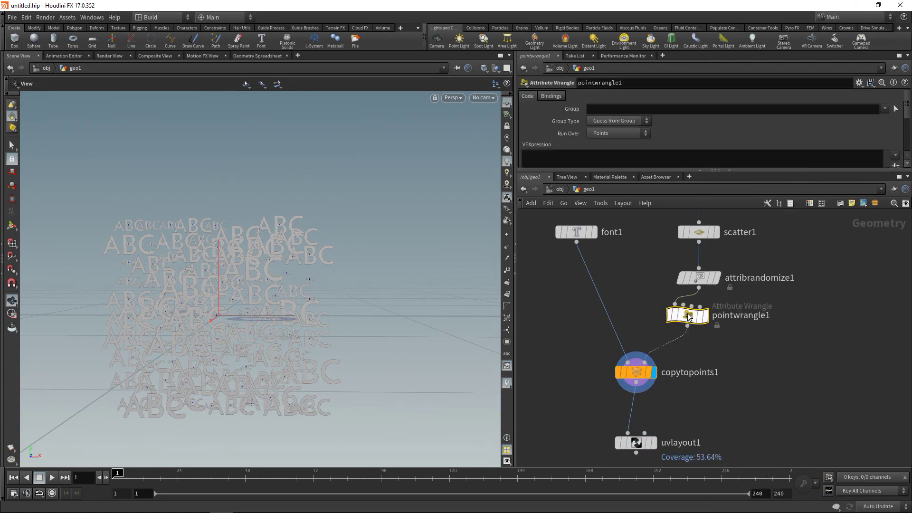
left_click_drag(687, 319, 698, 317)
left_click(591, 162)
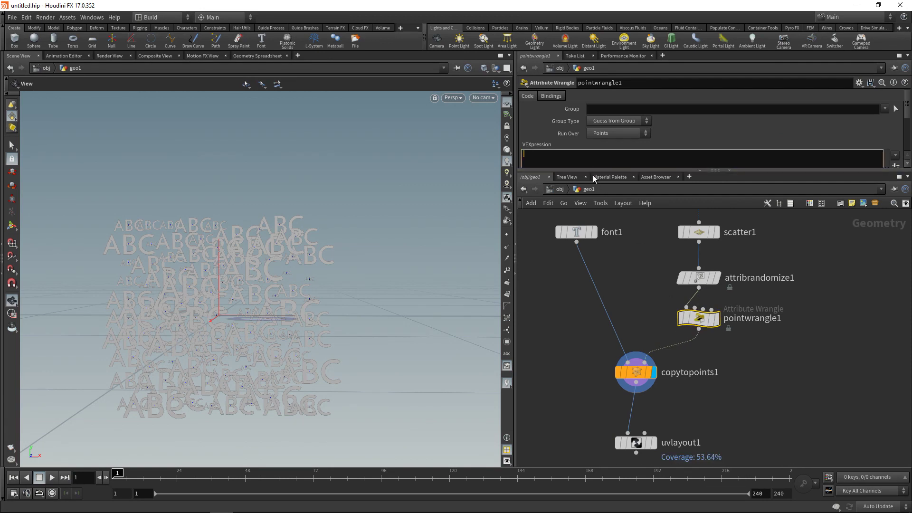
left_click_drag(590, 171, 590, 204)
type("i")
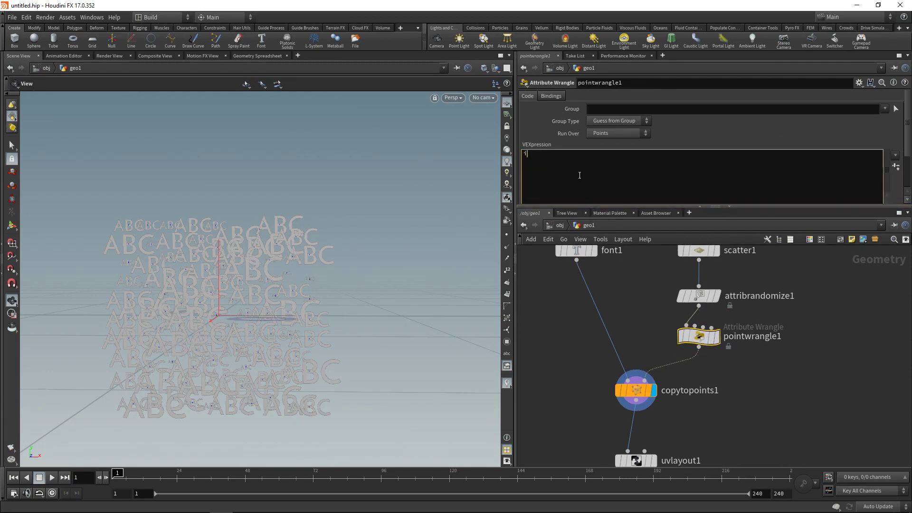
type("@id = @ptnum;")
middle_click_drag(748, 403, 761, 322)
left_click(649, 316)
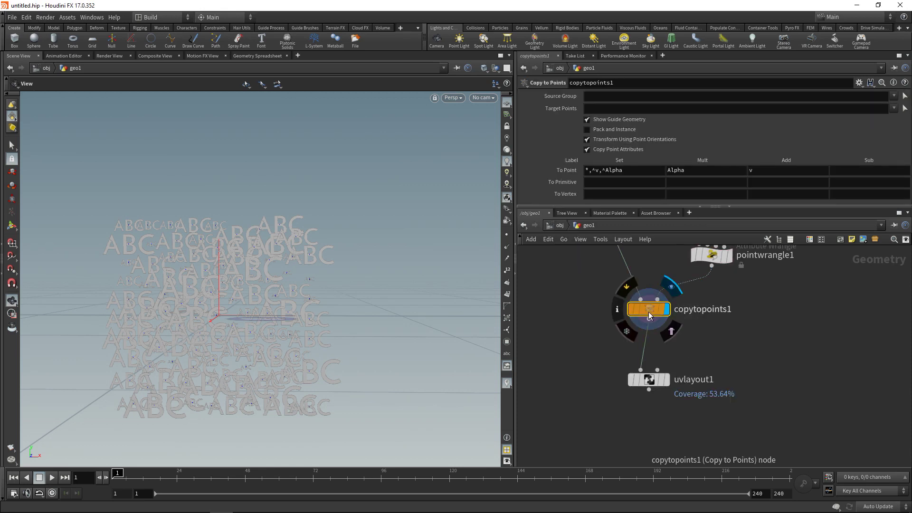
middle_click(649, 315)
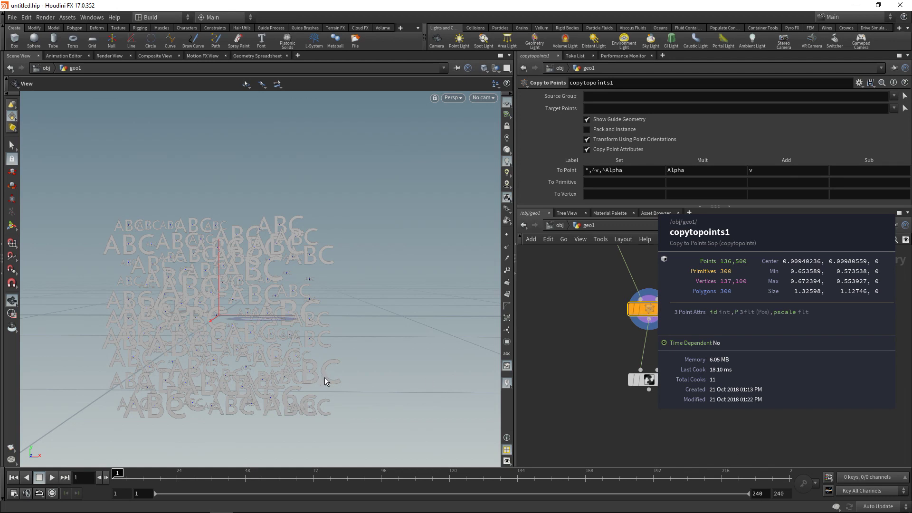
left_click_drag(610, 409, 668, 353)
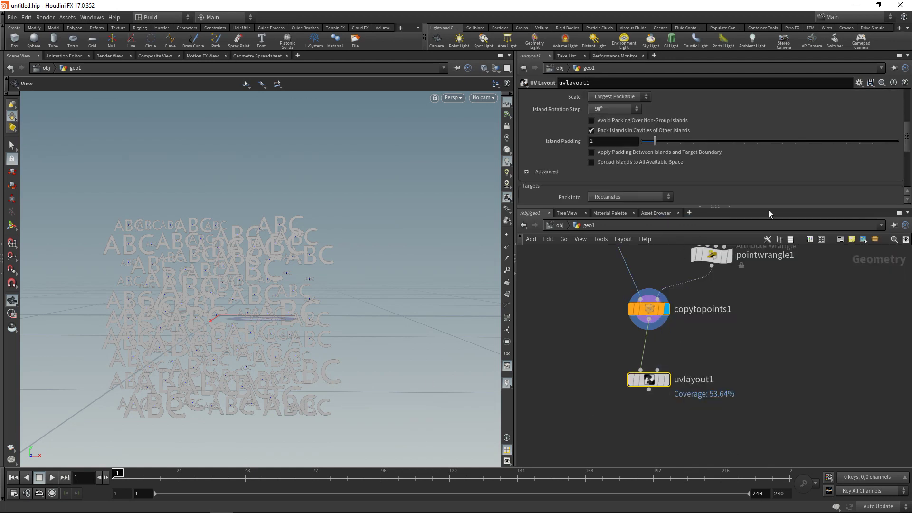
On uvlayout1, enable the Connectivity Island Attribute override and set it to id.
left_click_drag(683, 201, 684, 356)
left_click(530, 137)
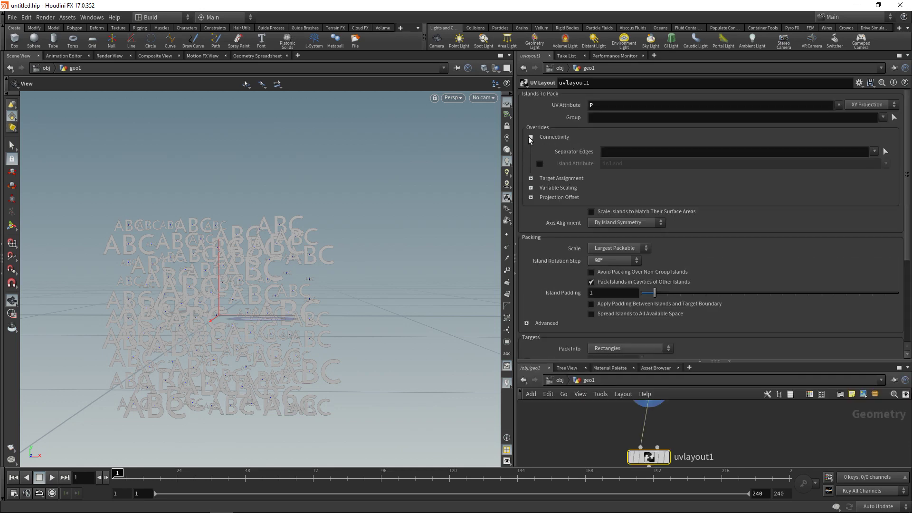
left_click(539, 164)
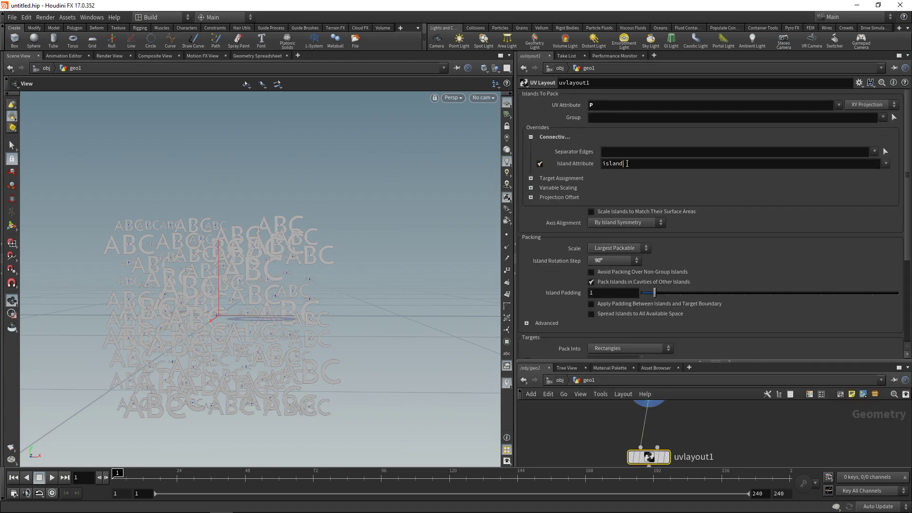
type("id")
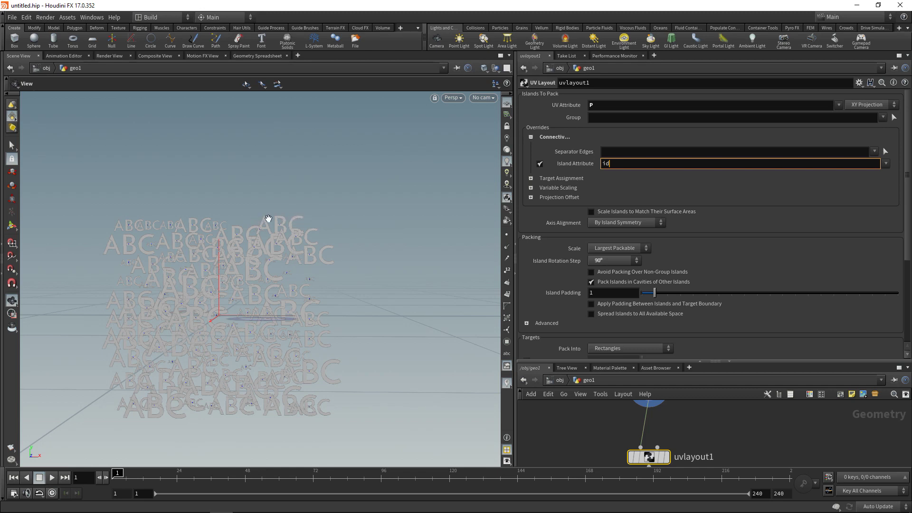
left_click_drag(714, 362, 715, 252)
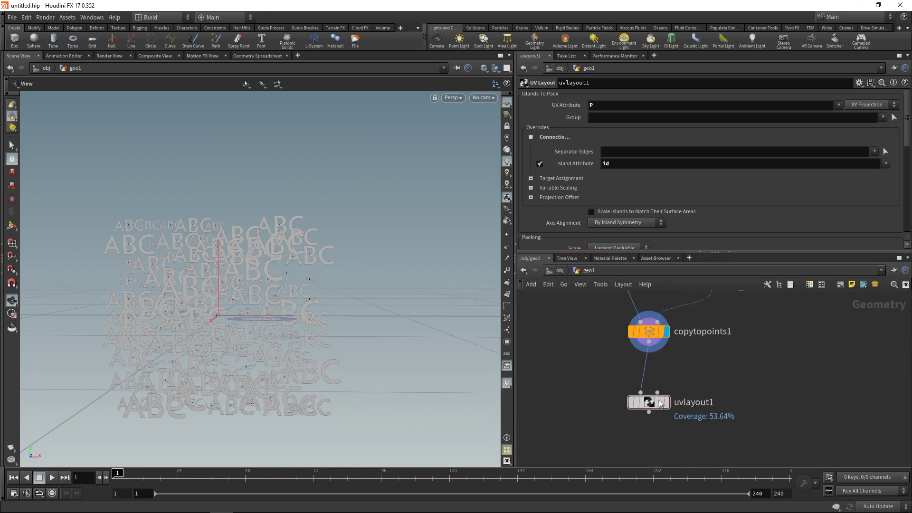
Display the uvlayout1 result and move uvlayout1 further down the network to make room.
left_click(666, 404)
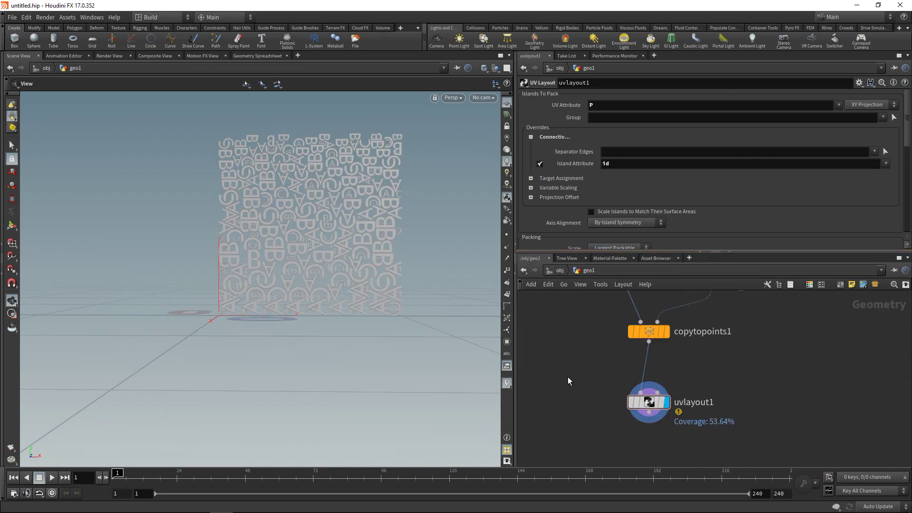
mouse_move(648, 406)
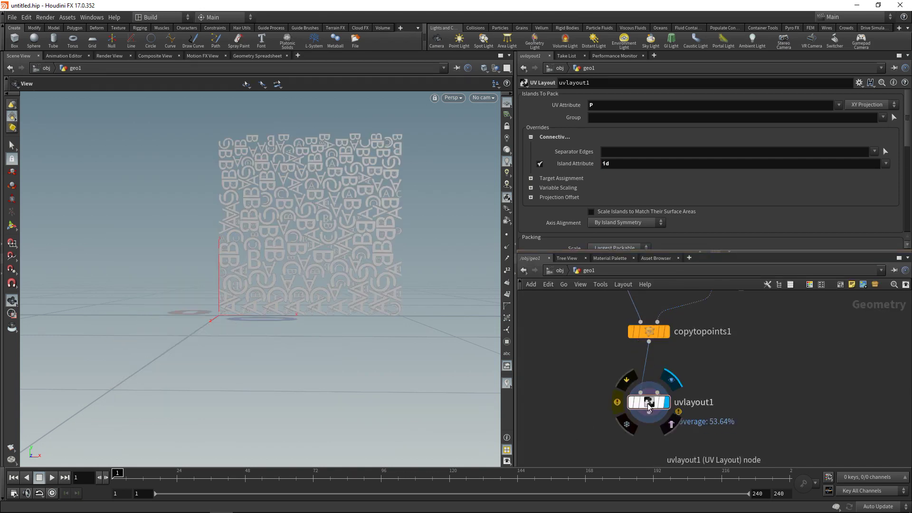
left_click_drag(648, 407, 649, 426)
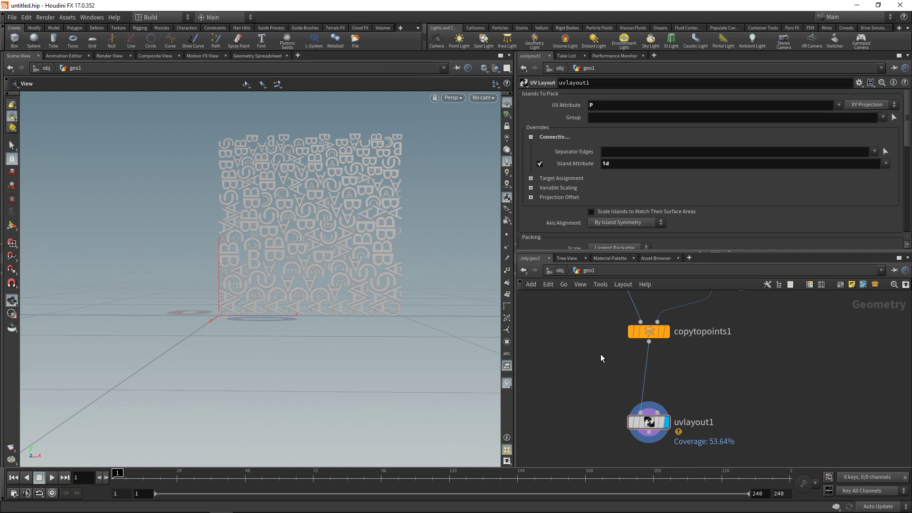
middle_click_drag(700, 347, 676, 371)
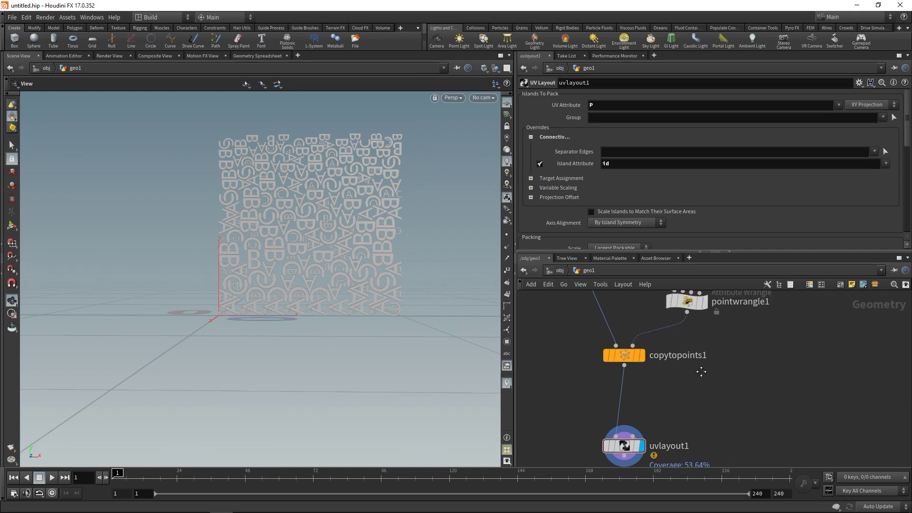
mouse_move(625, 358)
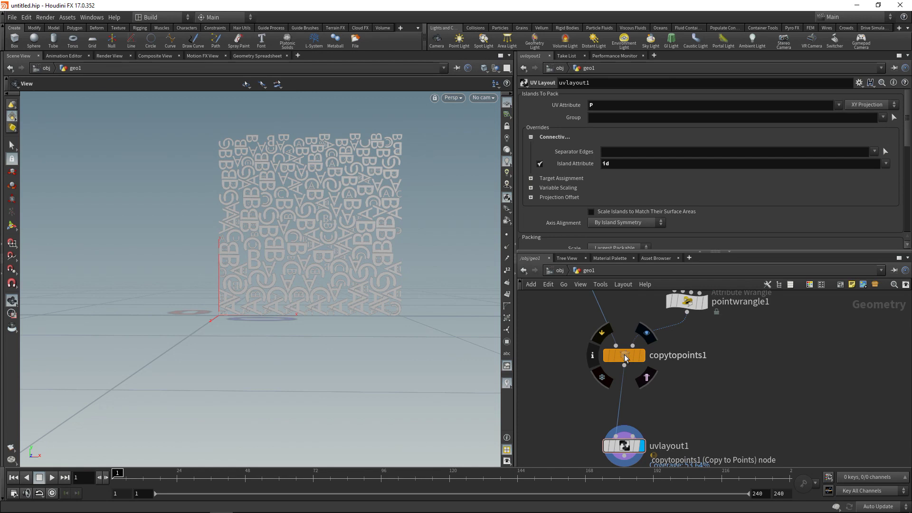
Add an Attribute Promote node (id to Primitive) between copytopoints1 and uvlayout1.
key("Tab")
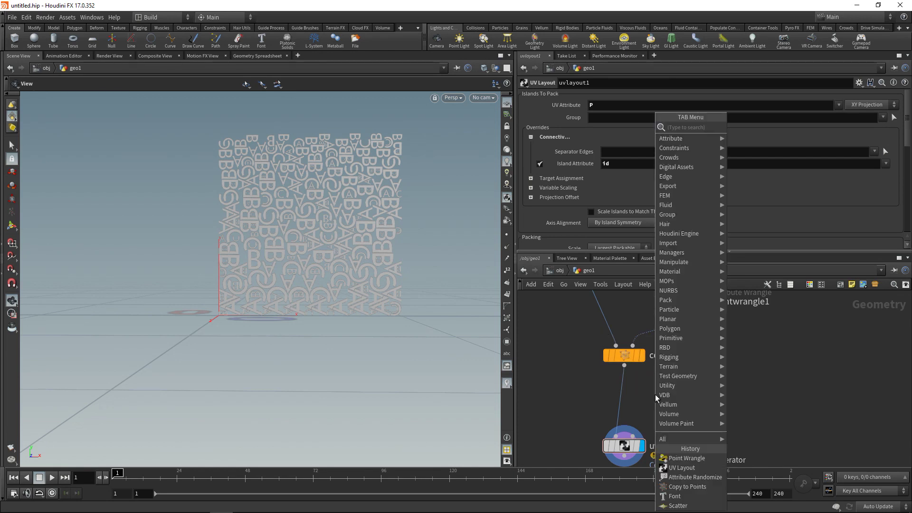
type("attpromo")
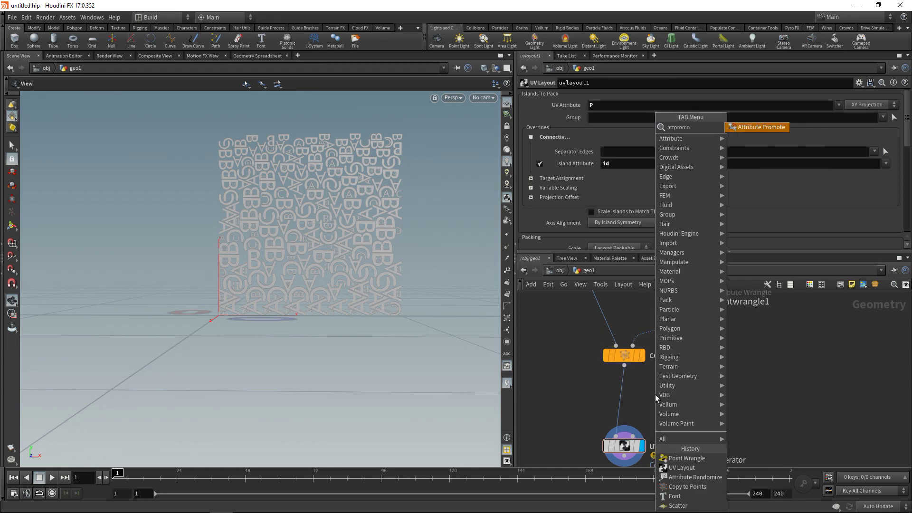
key("Return")
left_click(654, 394)
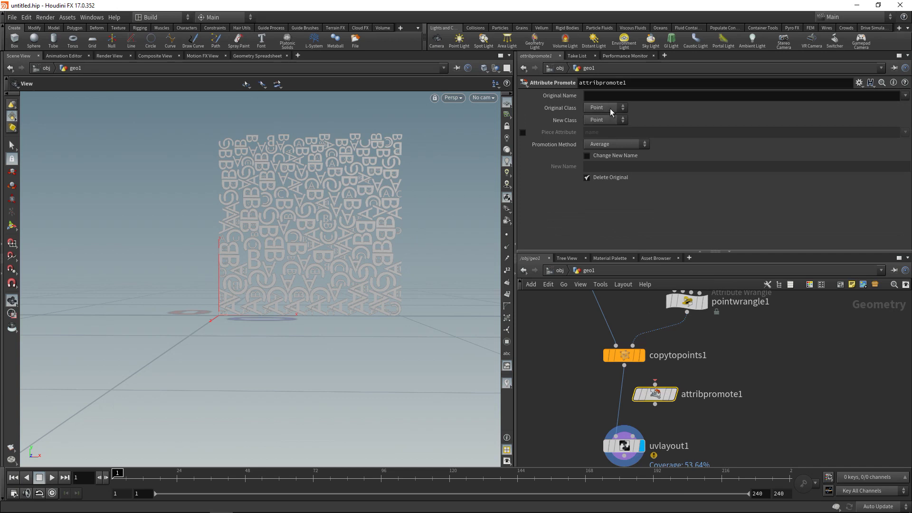
left_click(608, 94)
type("id")
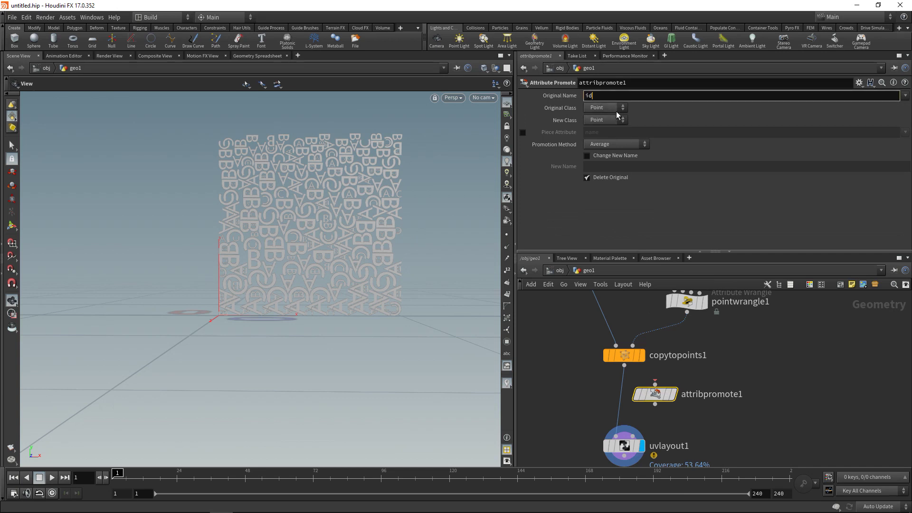
left_click(605, 120)
left_click(601, 133)
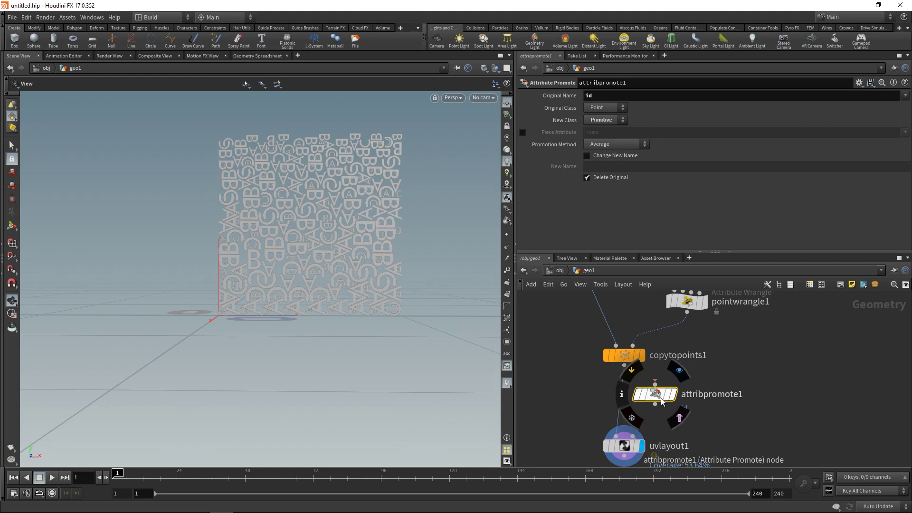
left_click_drag(654, 394, 624, 396)
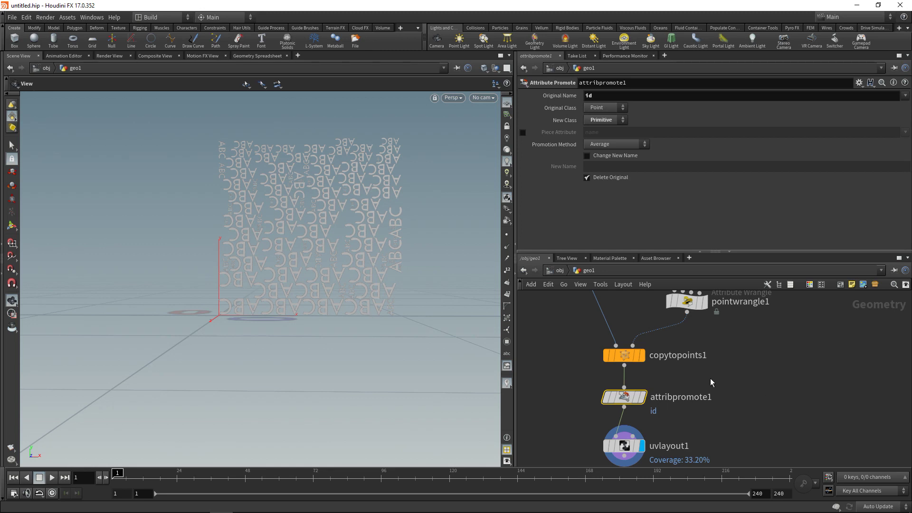
Select uvlayout1 and toggle its Island Attribute override on, then back off.
left_click(623, 445)
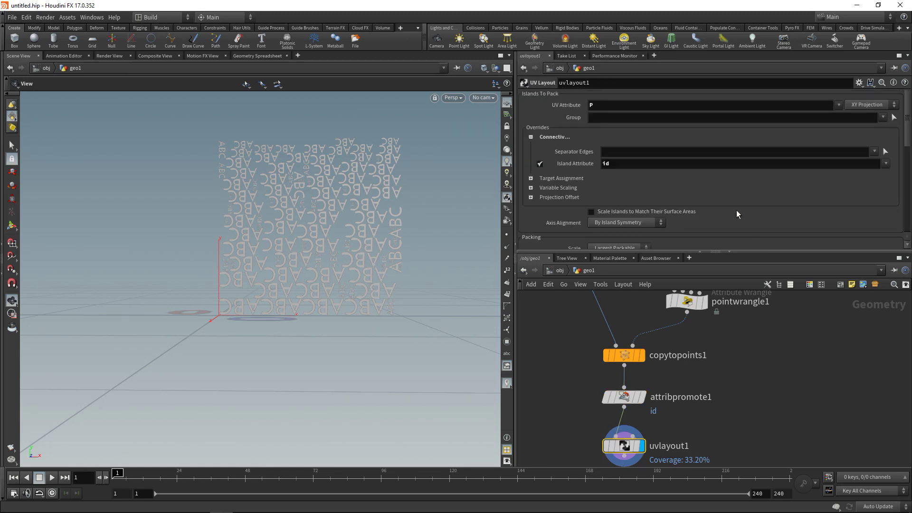
left_click(538, 163)
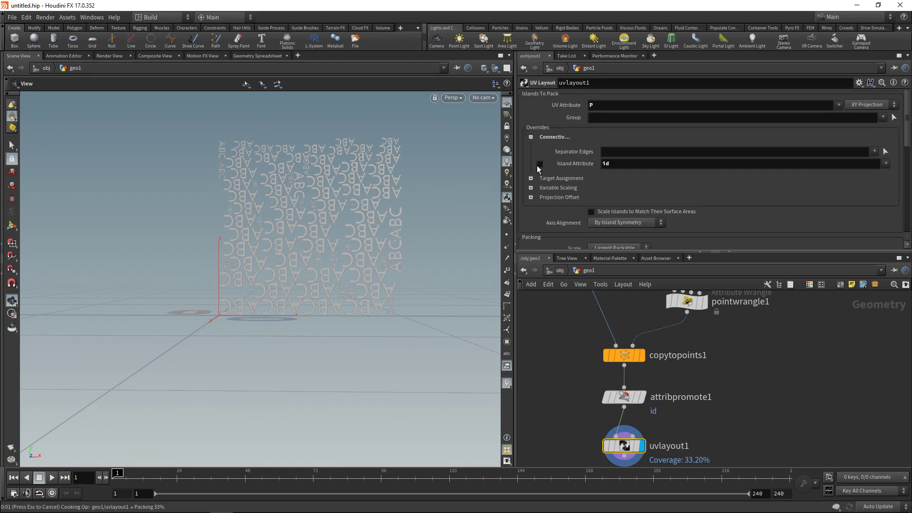
left_click(539, 163)
scroll(528, 340, "down", 3)
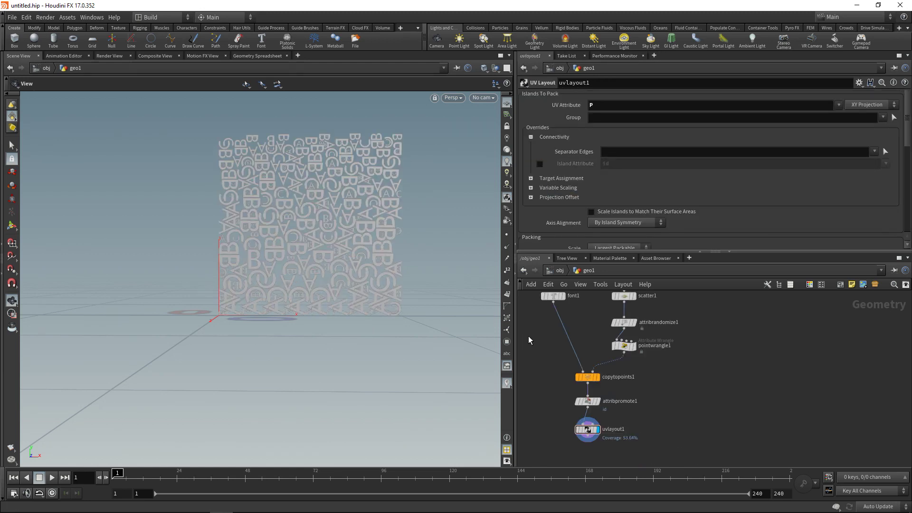
Duplicate font1 as font2 and set its Font Size to 1.
left_click_drag(534, 338, 561, 320)
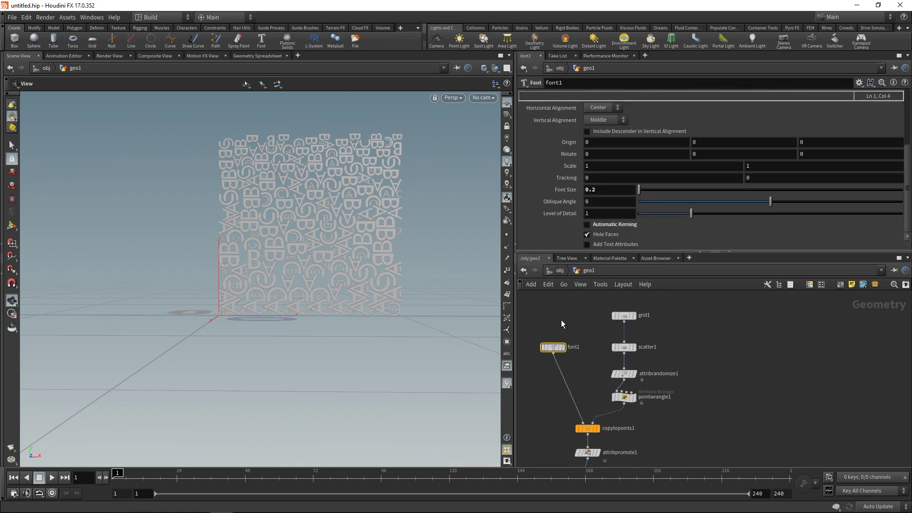
key("ctrl+c")
key("ctrl+v")
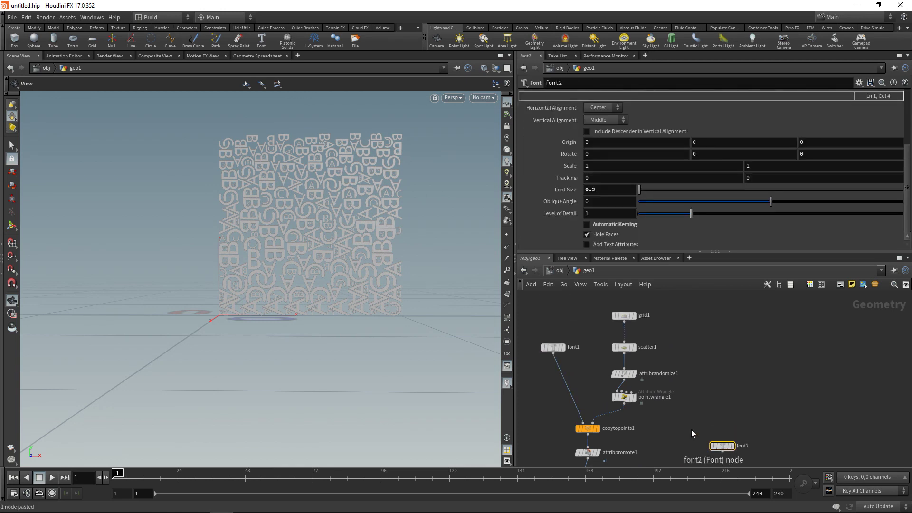
middle_click_drag(723, 446, 717, 368)
scroll(715, 364, "up", 3)
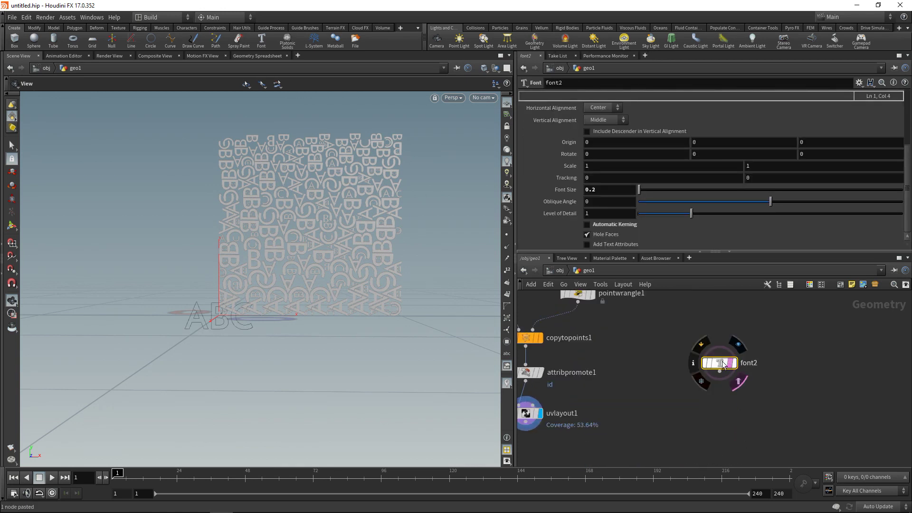
left_click(631, 132)
scroll(836, 230, "down", 3)
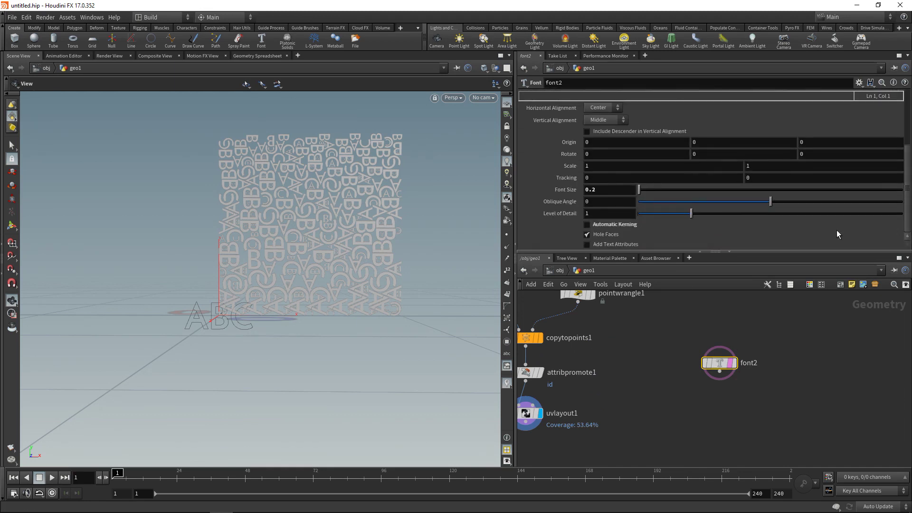
double_click(603, 188)
type("1")
key("Return")
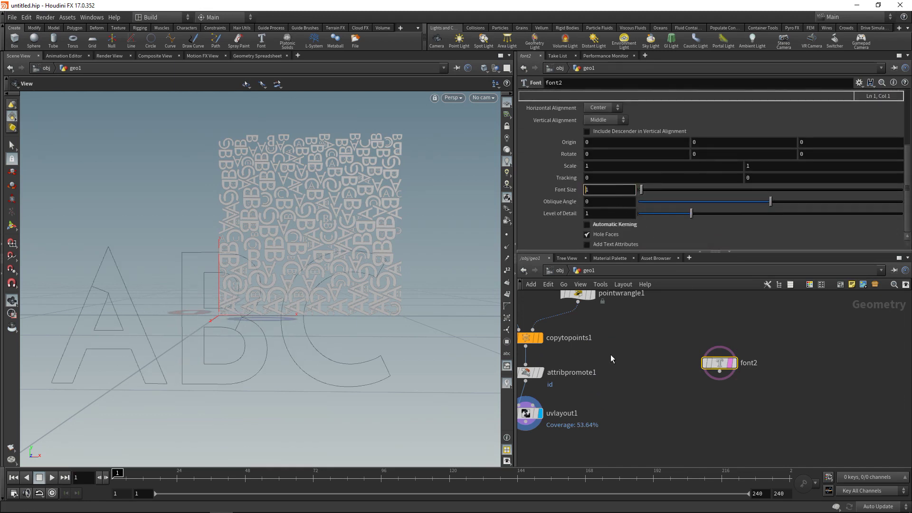
Wire font2's output into uvlayout1's second input.
left_click_drag(719, 364, 667, 373)
left_click(667, 382)
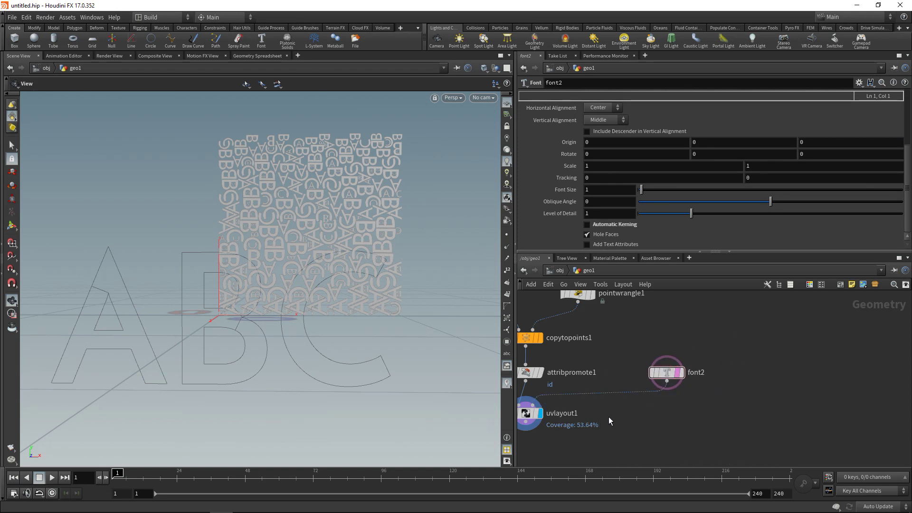
middle_click_drag(608, 421, 691, 411)
left_click(612, 403)
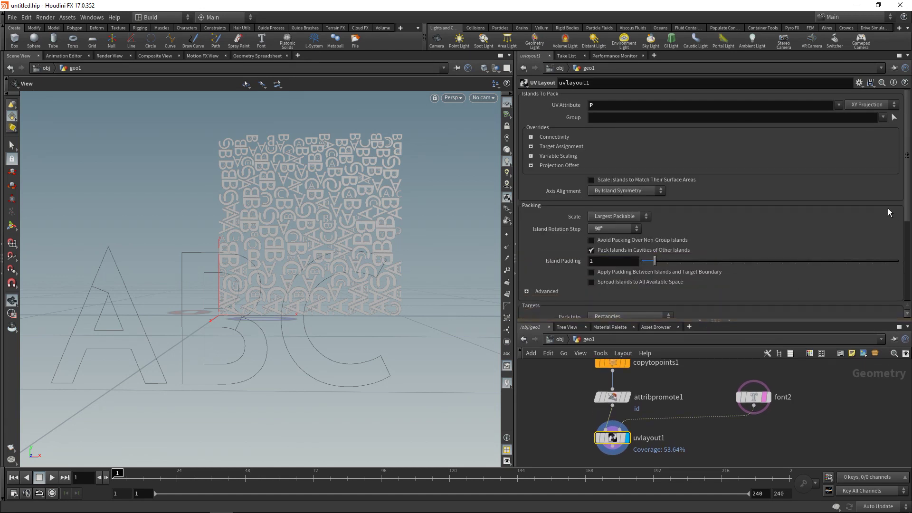
Set uvlayout1's Pack Into to Islands From Second Input and its UV Attribute to P.
scroll(889, 212, "down", 5)
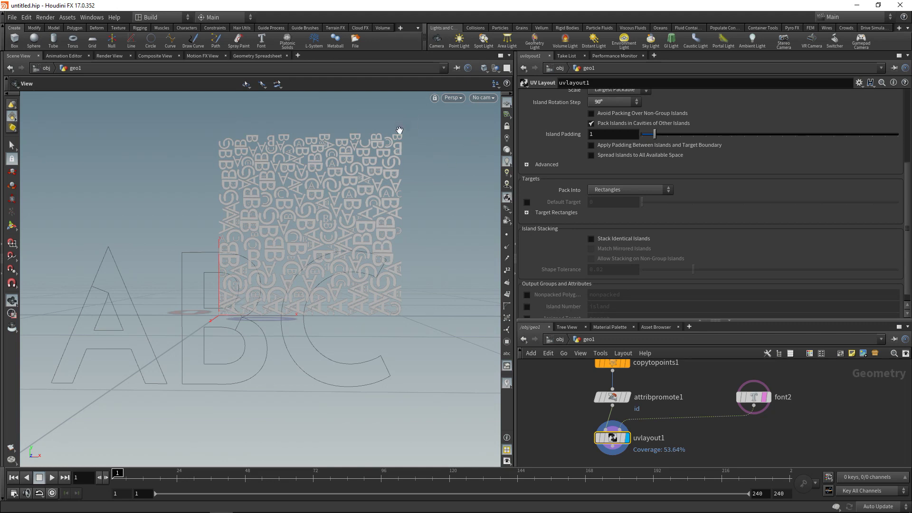
left_click(669, 190)
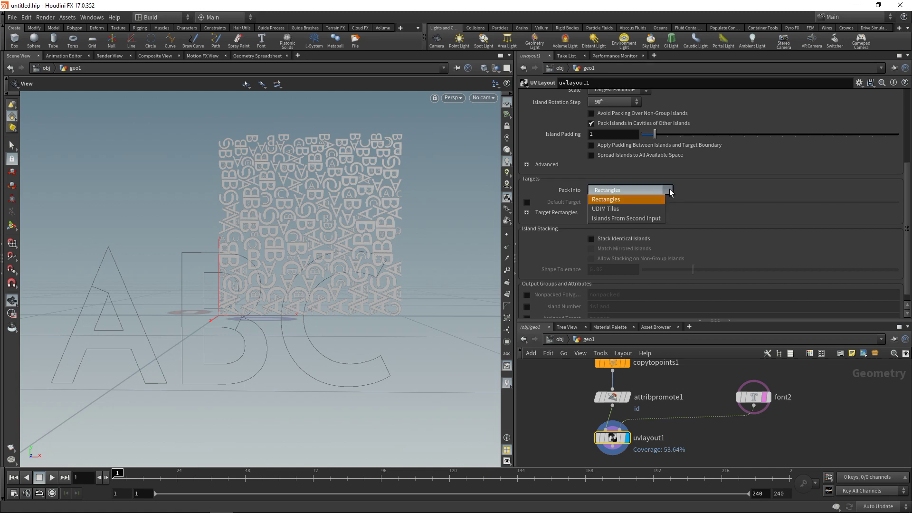
left_click(626, 218)
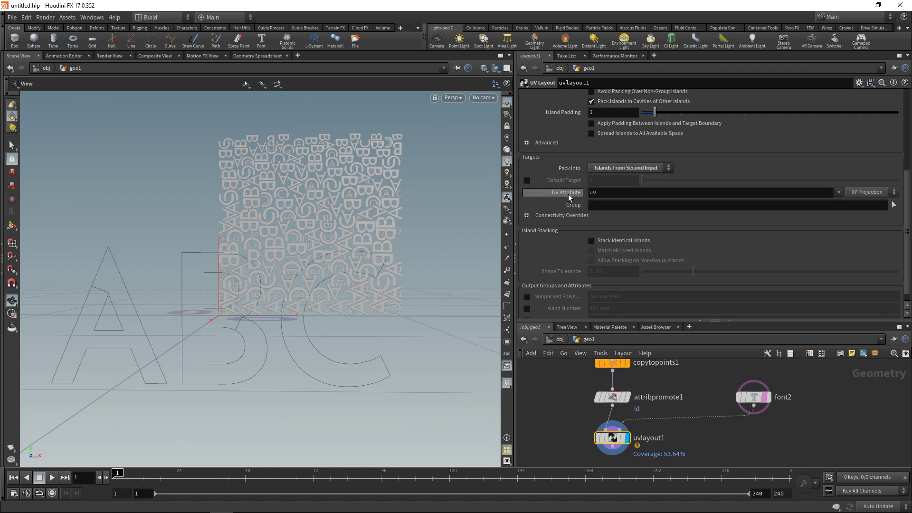
double_click(592, 193)
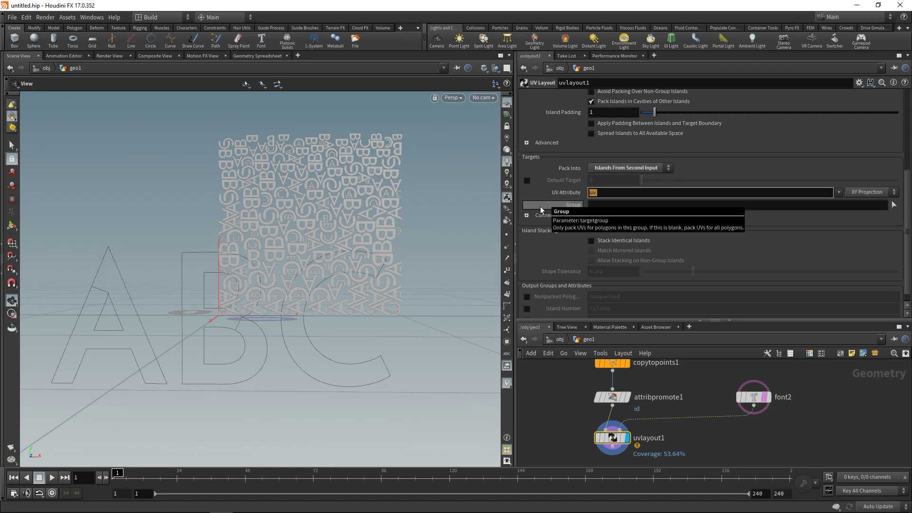
type("P")
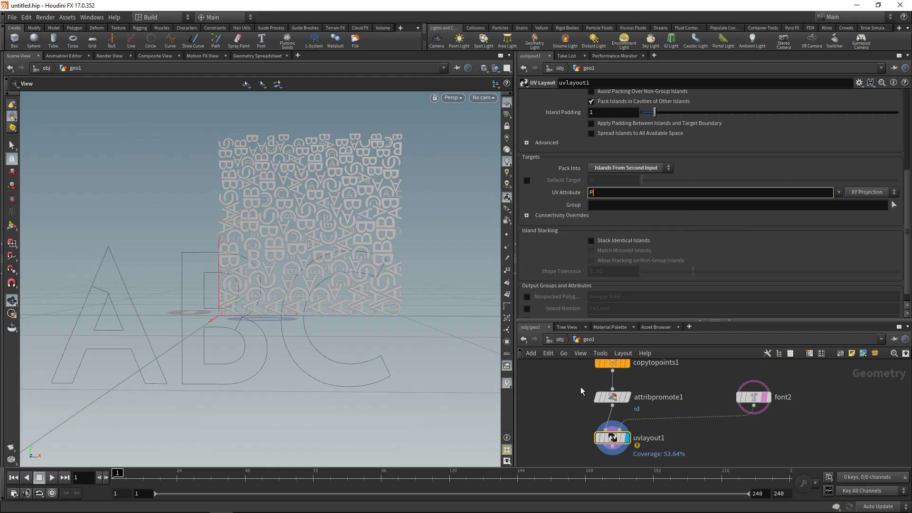
key("Return")
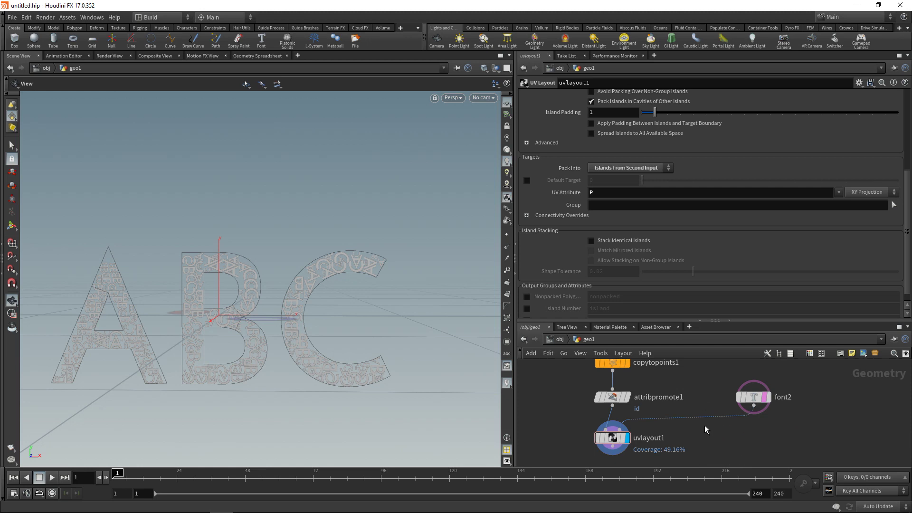
Change scatter1's Force Total Count from 100 to 200 points.
left_click_drag(446, 408, 426, 283)
middle_click_drag(570, 411, 591, 441)
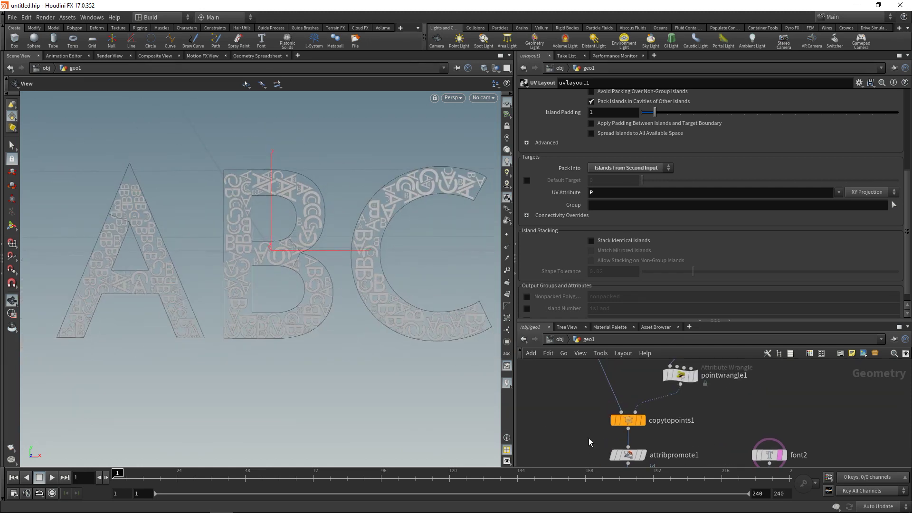
middle_click_drag(660, 315, 663, 438)
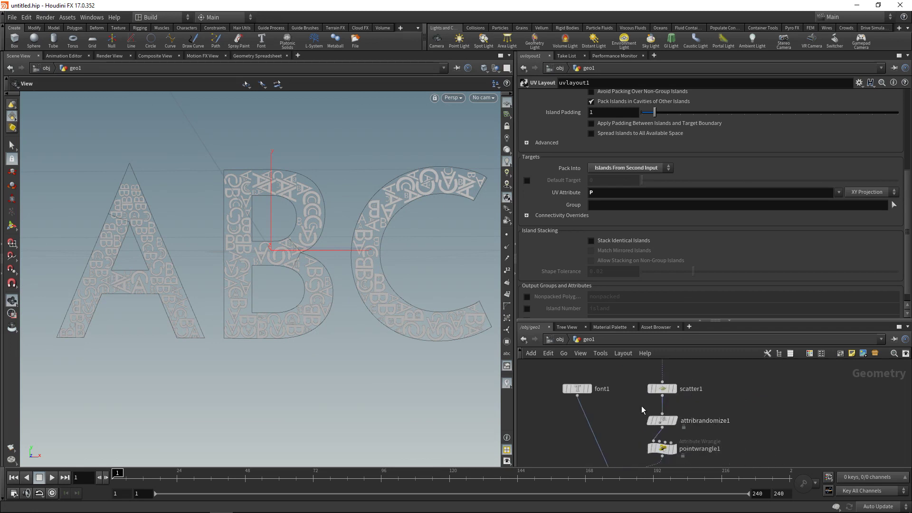
left_click(662, 388)
left_click_drag(610, 189, 552, 190)
type("200")
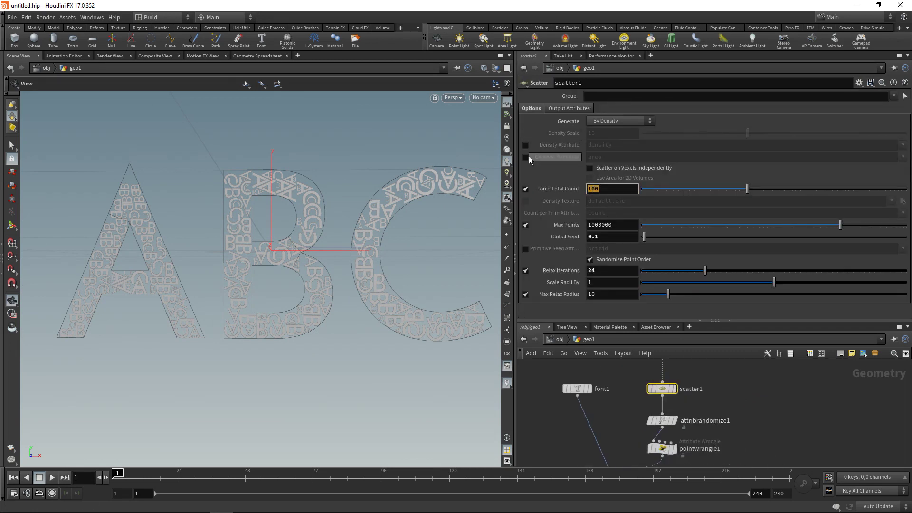
key("Return")
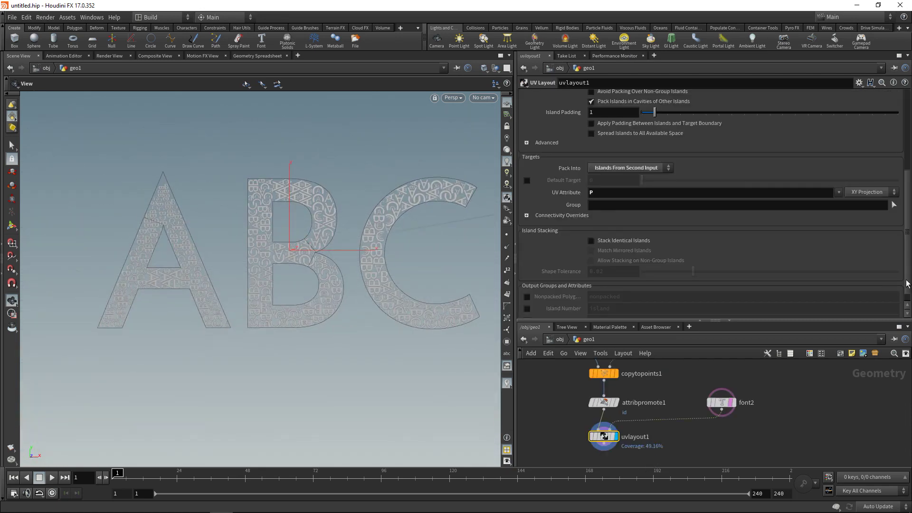
left_click_drag(907, 283, 904, 195)
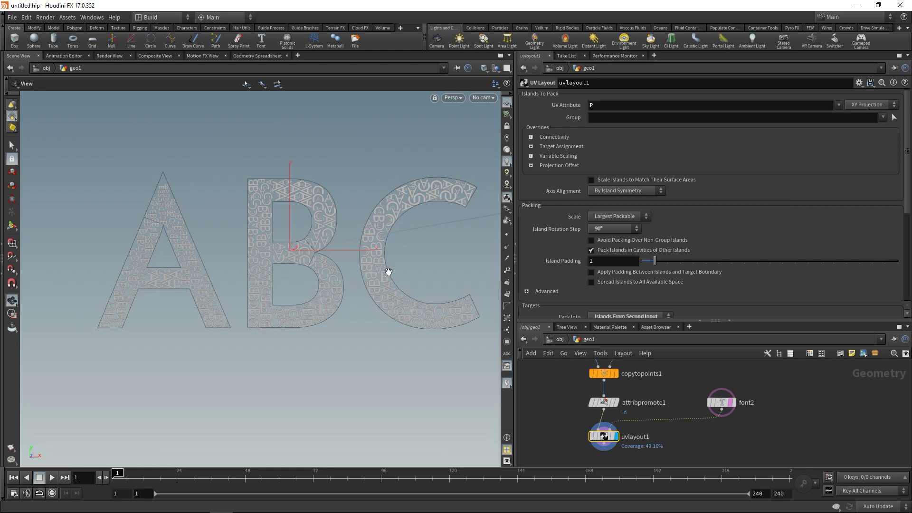
Set uvlayout1's island Scale to Fixed.
left_click(592, 218)
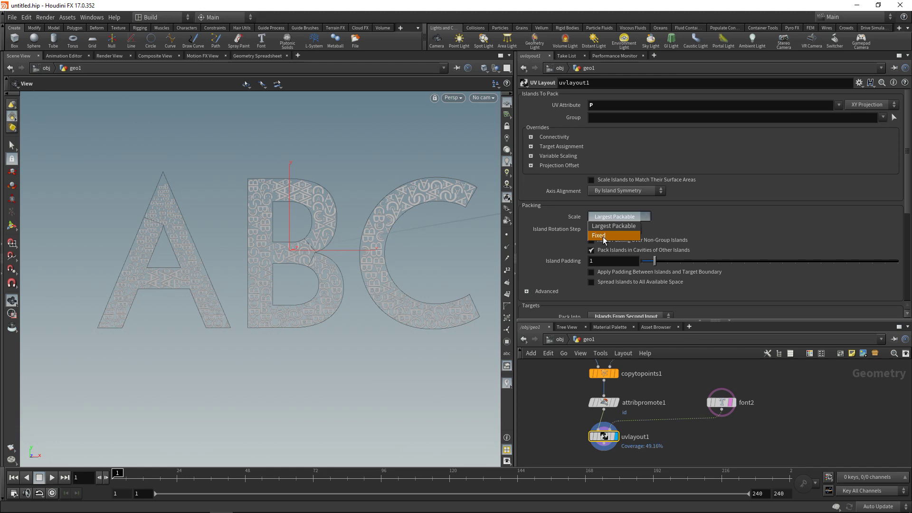
left_click(604, 236)
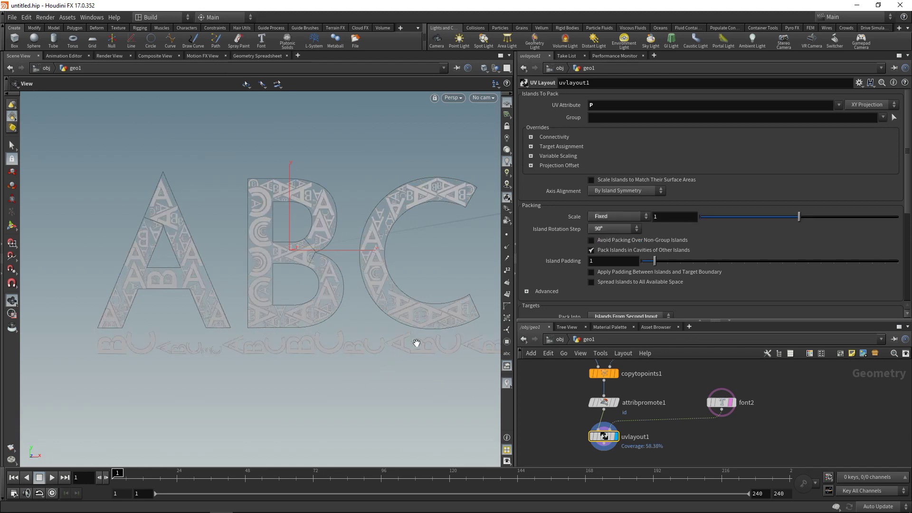
middle_click_drag(436, 312, 405, 315)
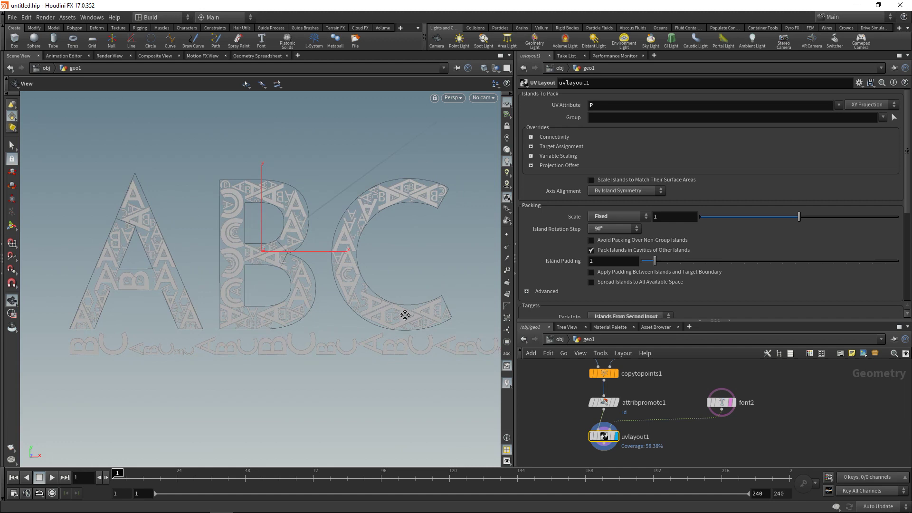
Briefly display attribpromote1, restore the display flag to uvlayout1, and review the packed letters.
left_click(615, 404)
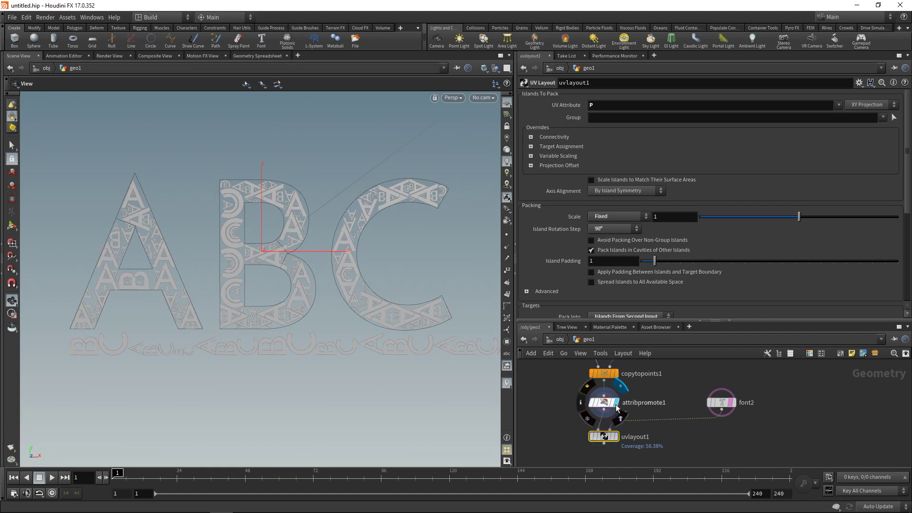
left_click(617, 437)
right_click_drag(325, 351, 328, 301)
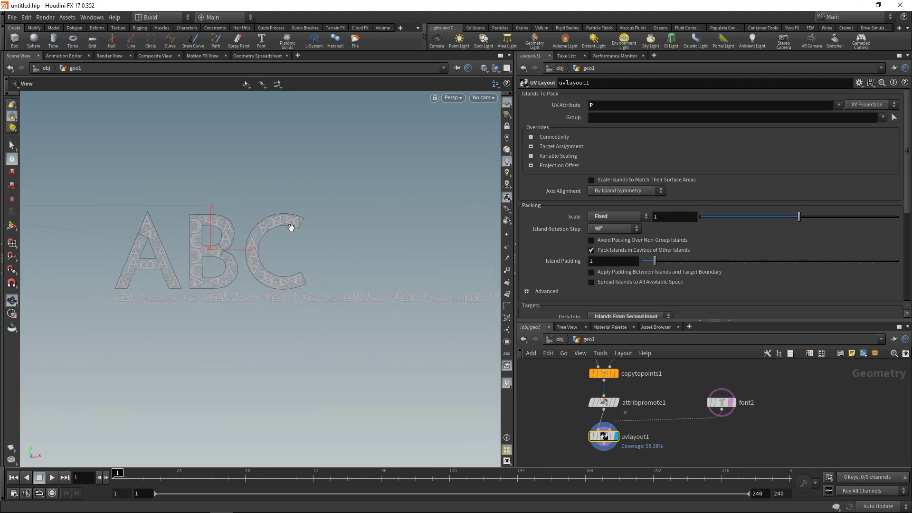
left_click_drag(366, 272, 243, 289)
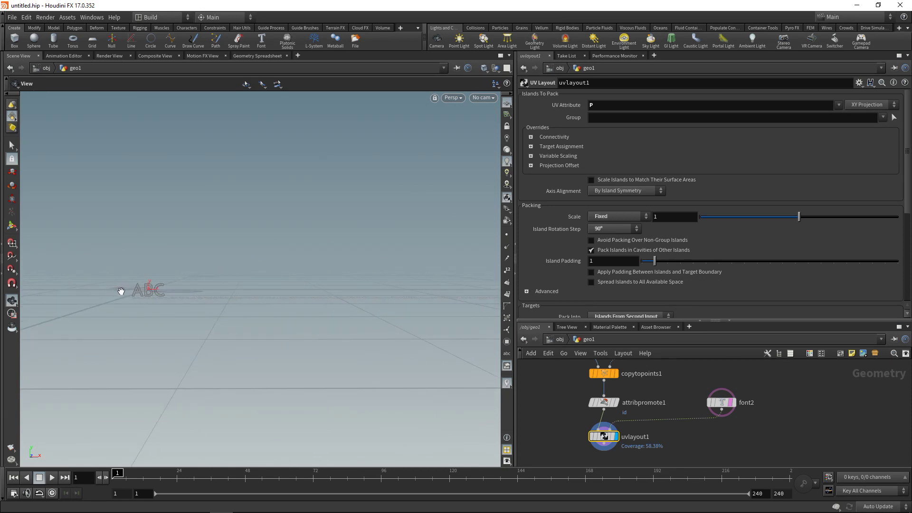
right_click_drag(122, 290, 358, 248)
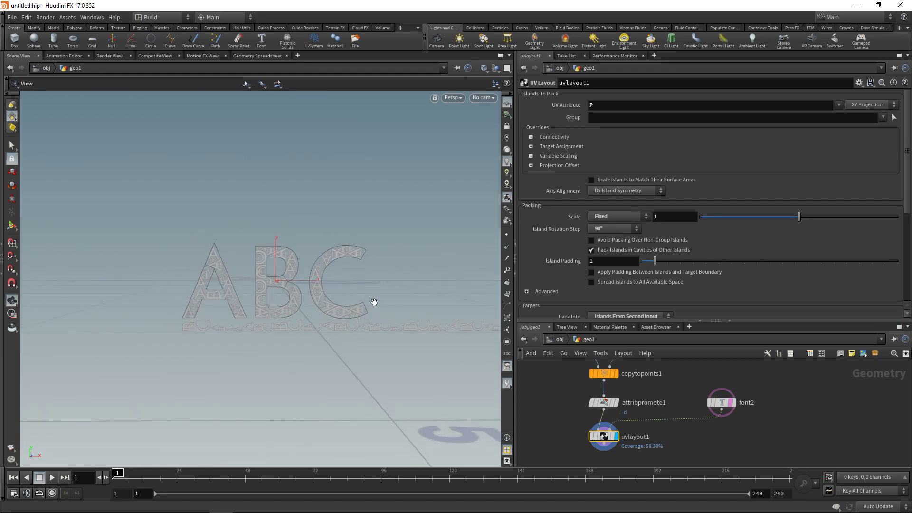
Set the Island Rotation Step to 22.5°.
right_click_drag(262, 309, 575, 424)
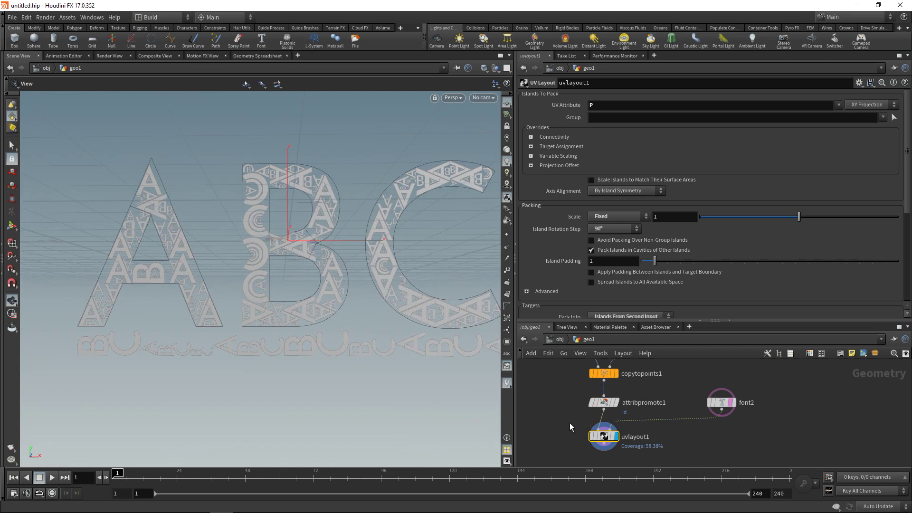
left_click(615, 226)
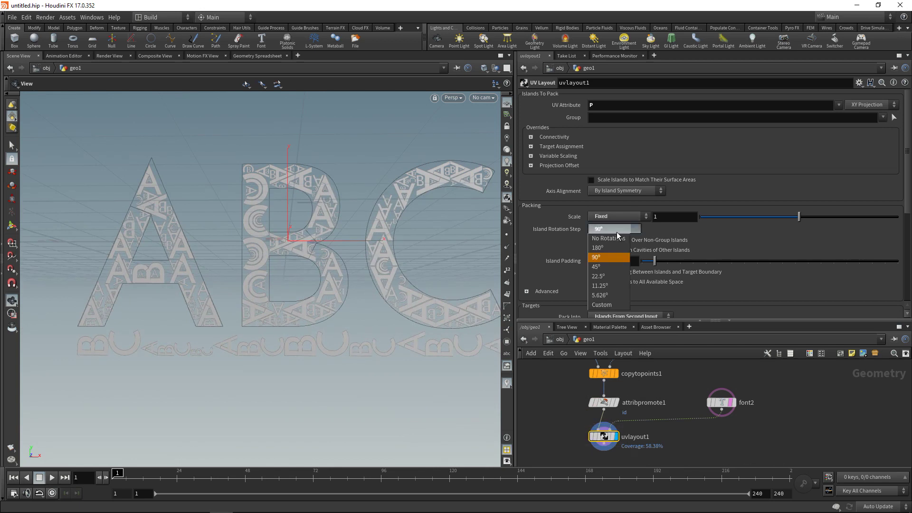
left_click(599, 276)
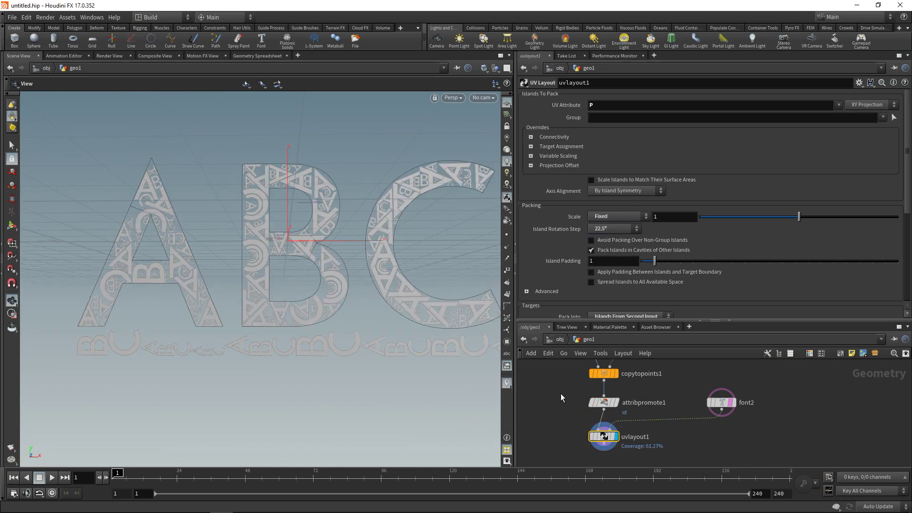
In Advanced settings, set Search Resolution to 2048 and Iterations to 8.
left_click(526, 291)
scroll(907, 183, "down", 3)
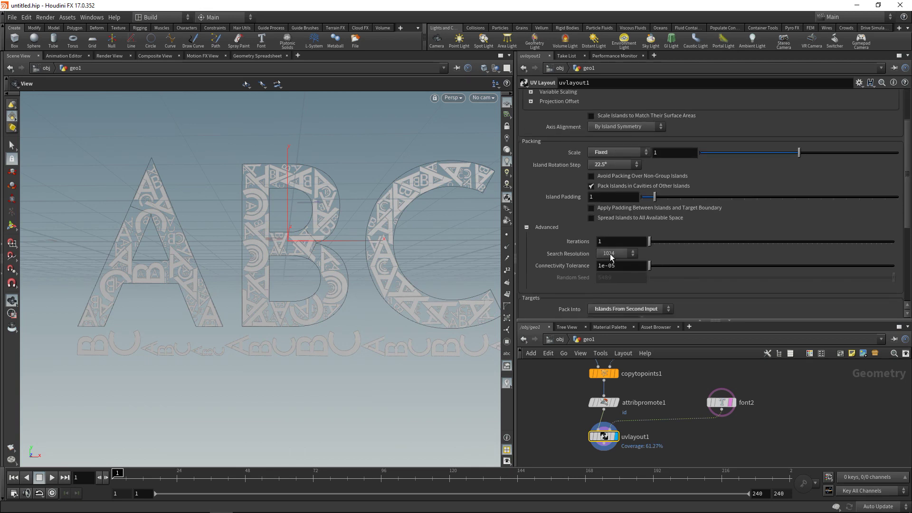
left_click(612, 254)
left_click(606, 291)
left_click(624, 241)
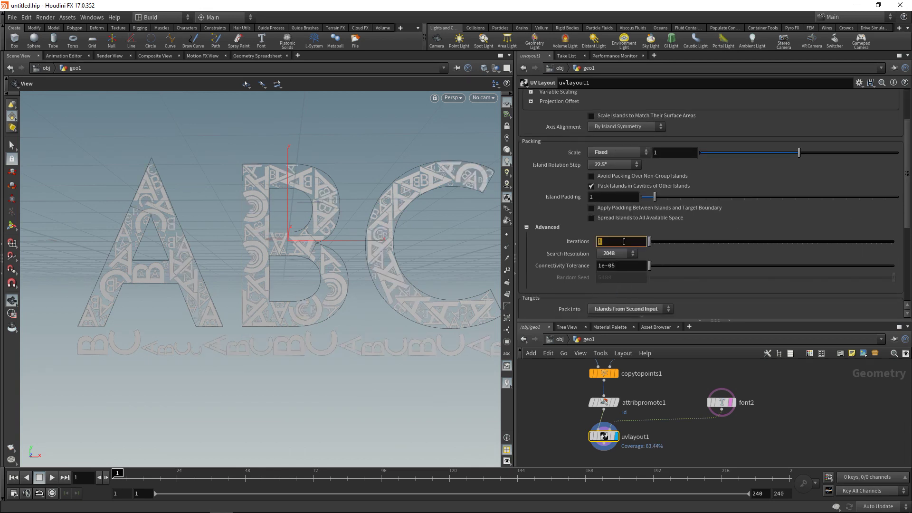
type("8")
key("Return")
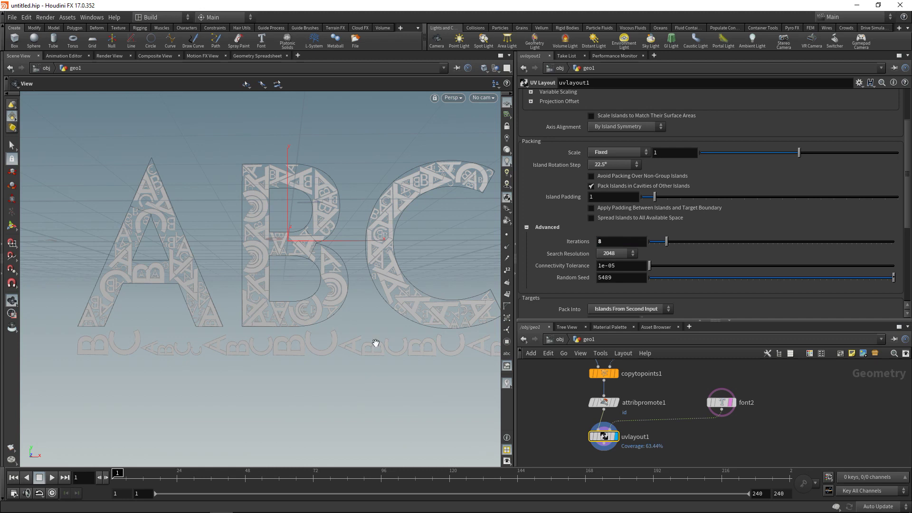
scroll(382, 299, "down", 3)
middle_click_drag(369, 302, 299, 340)
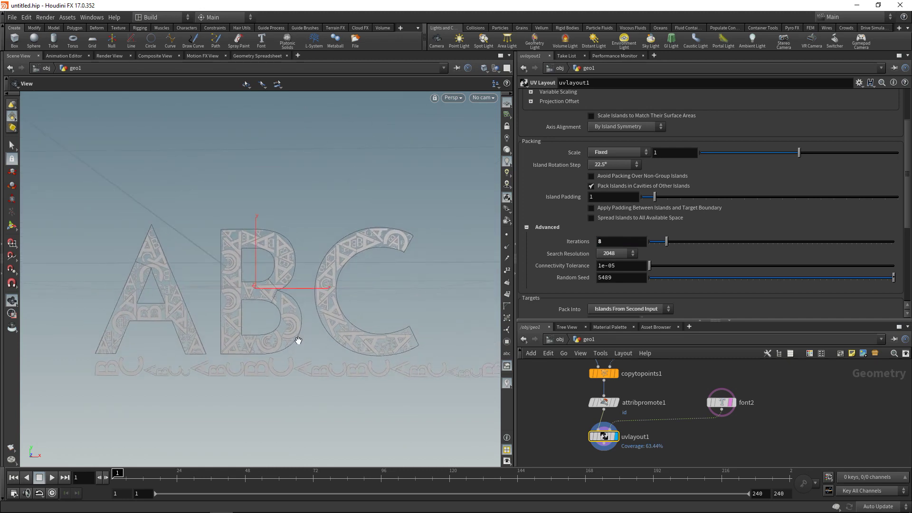
scroll(807, 285, "down", 3)
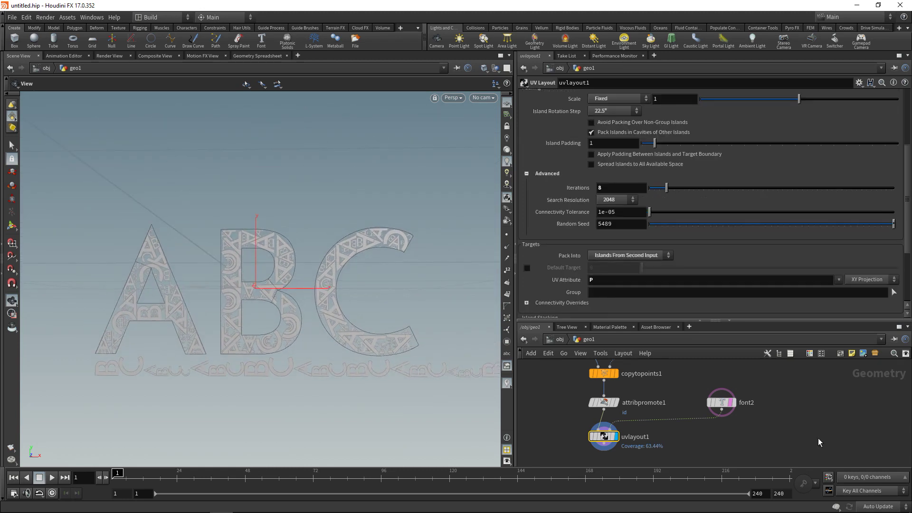